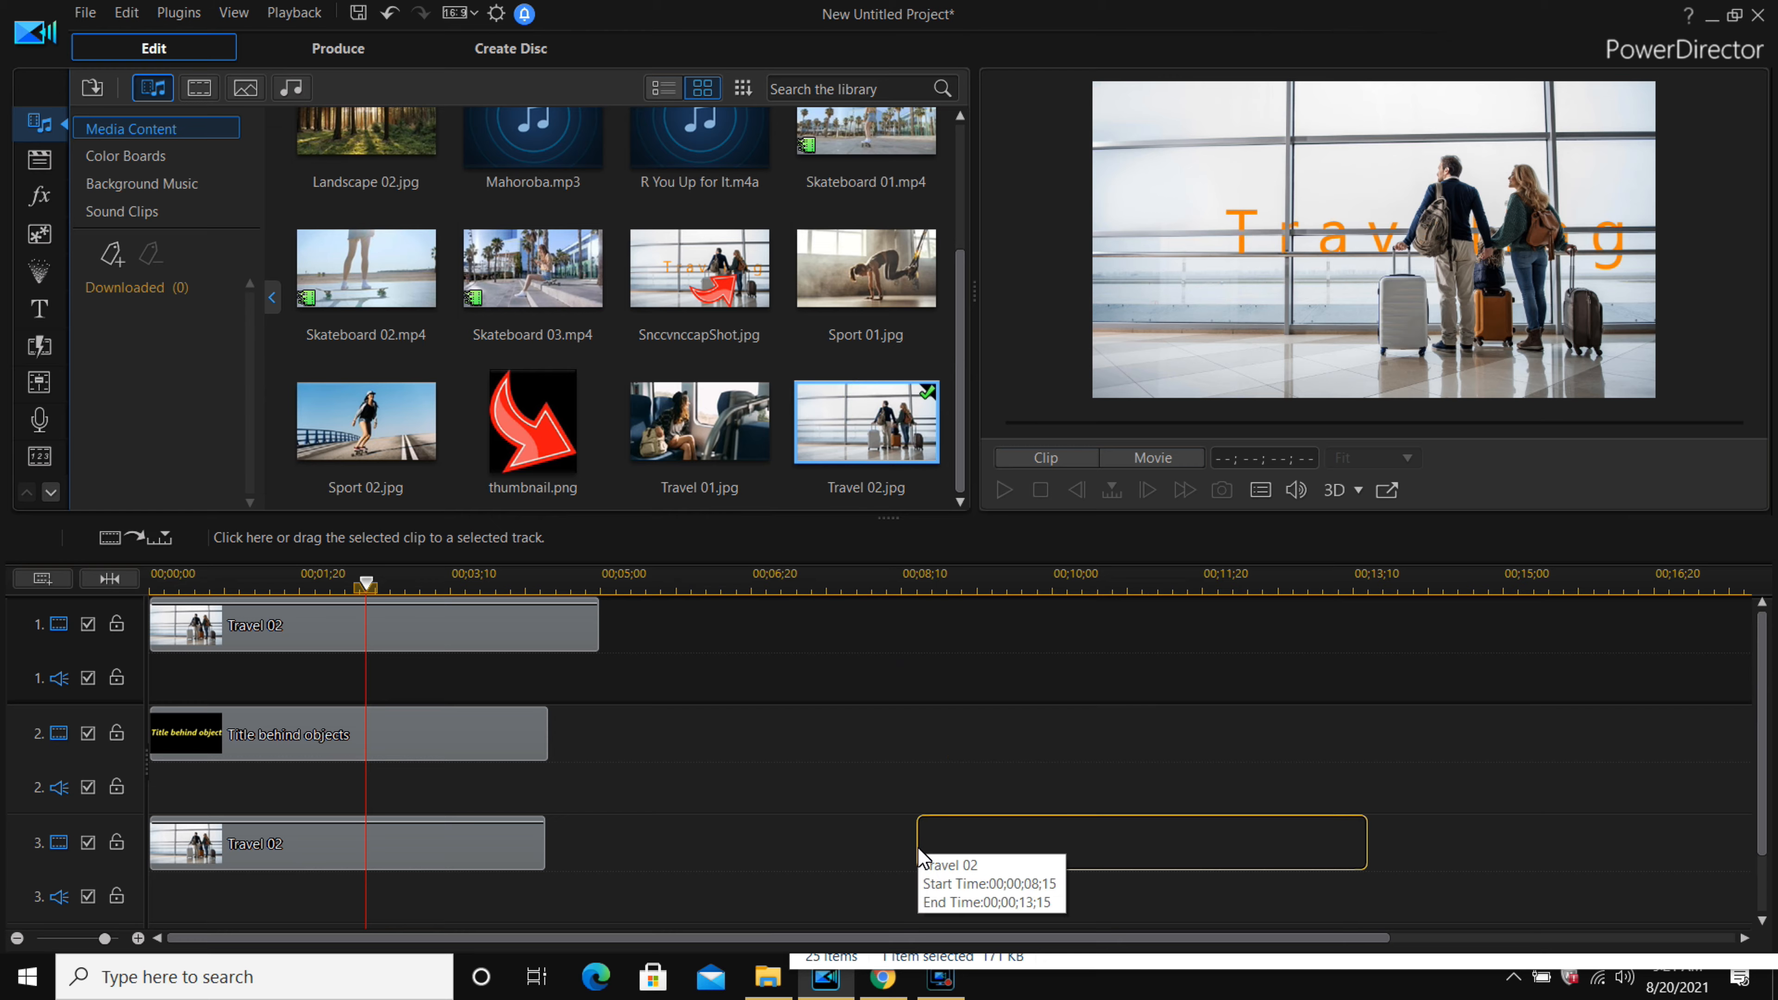
# Add Travel 02.jpg to track 1 near 10 seconds and the Default title template to track 2 near 8 seconds.
pyautogui.moveTo(866, 421); pyautogui.dragTo(1132, 635)
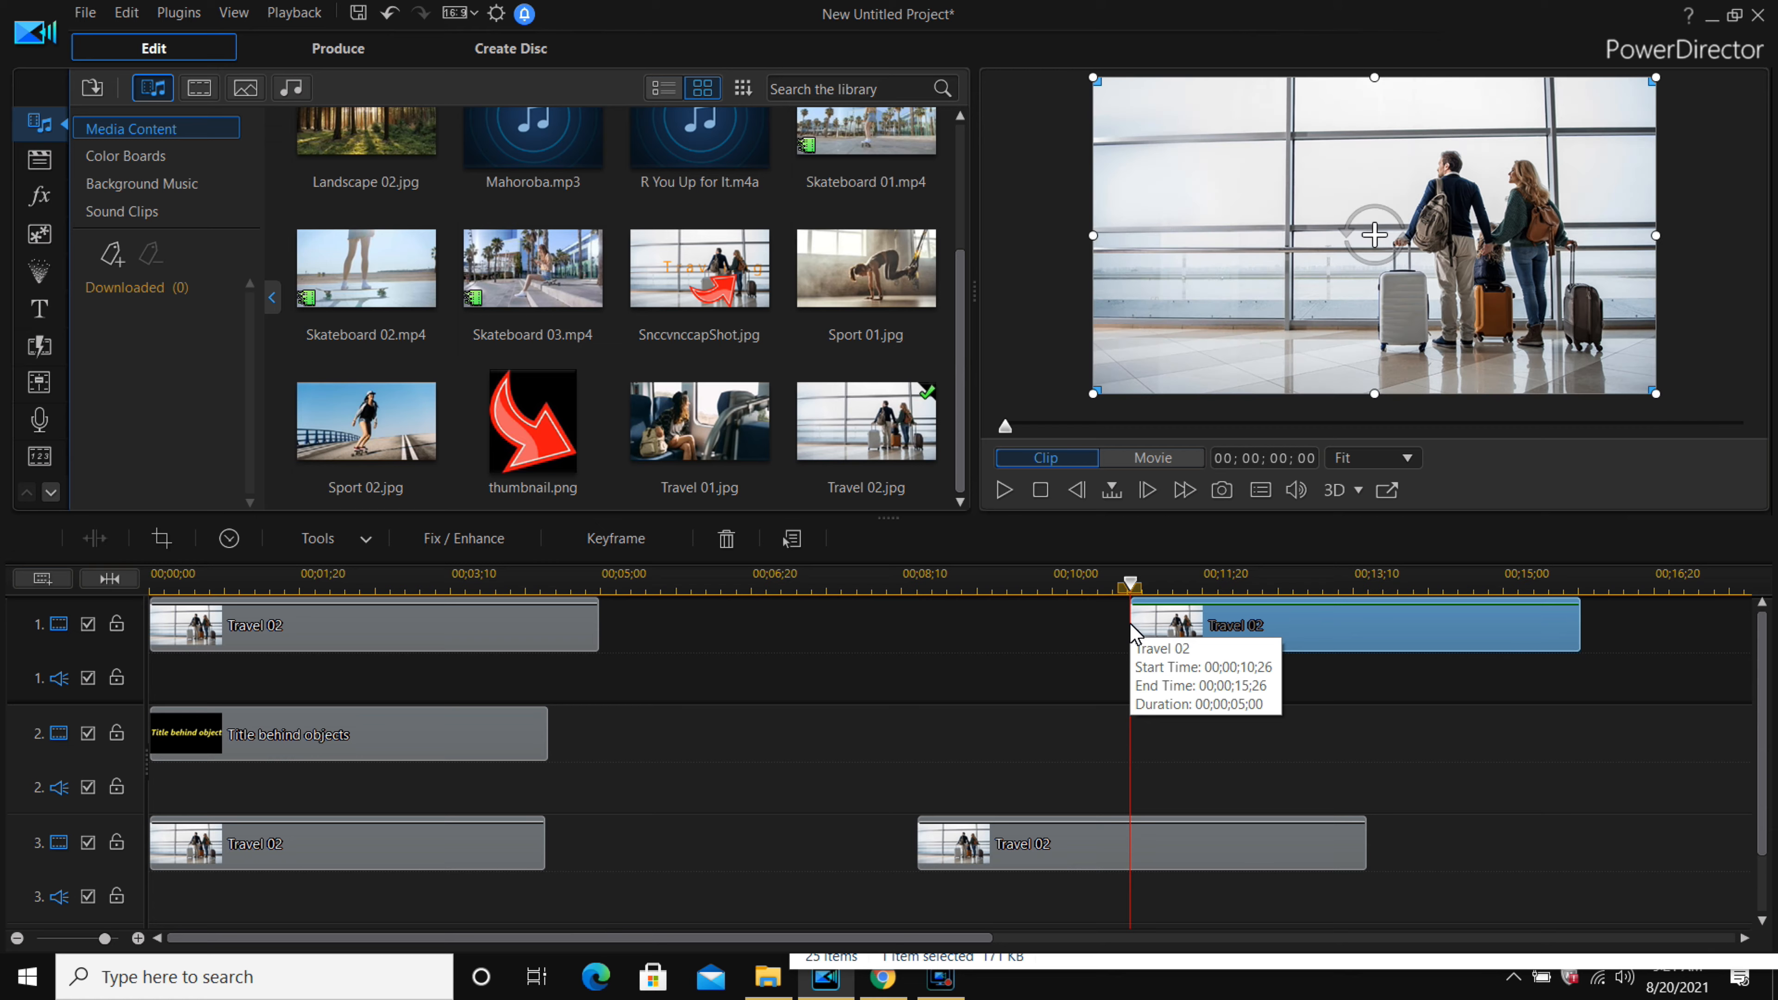
pyautogui.click(39, 310)
pyautogui.moveTo(647, 228); pyautogui.dragTo(976, 740)
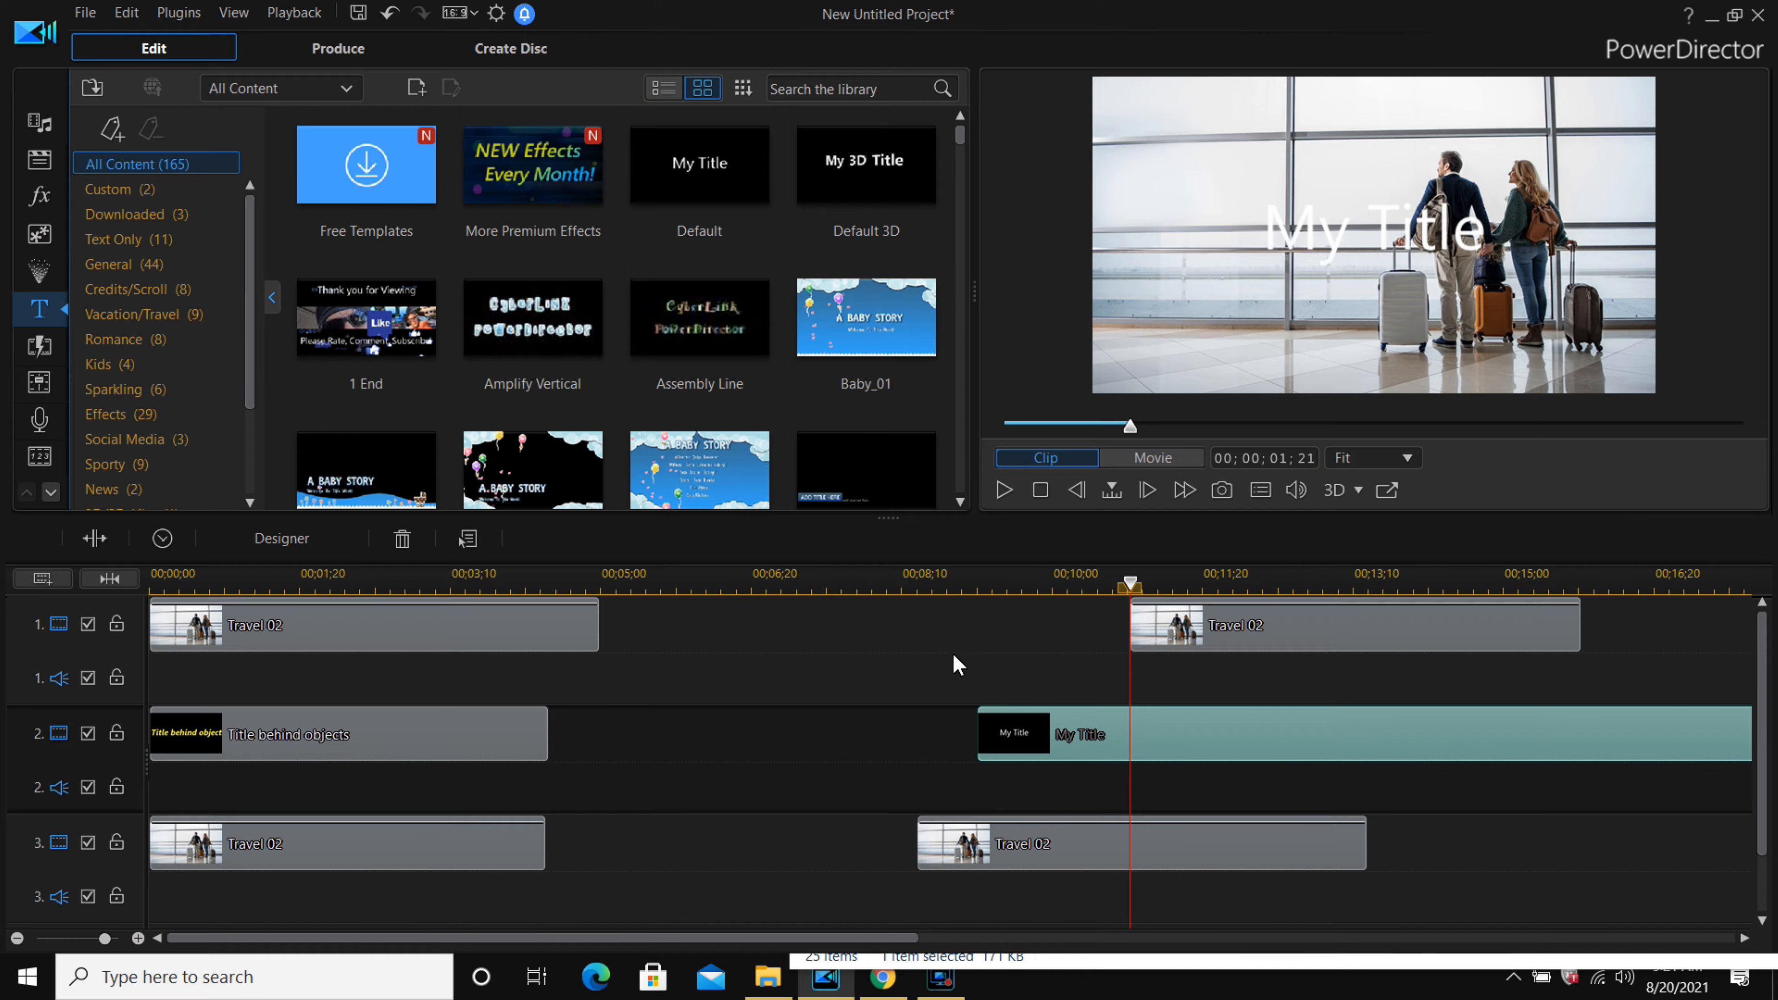
# Open the PiP Designer for the Travel 02 clip on track 3 and enable Chroma Key.
pyautogui.click(914, 581)
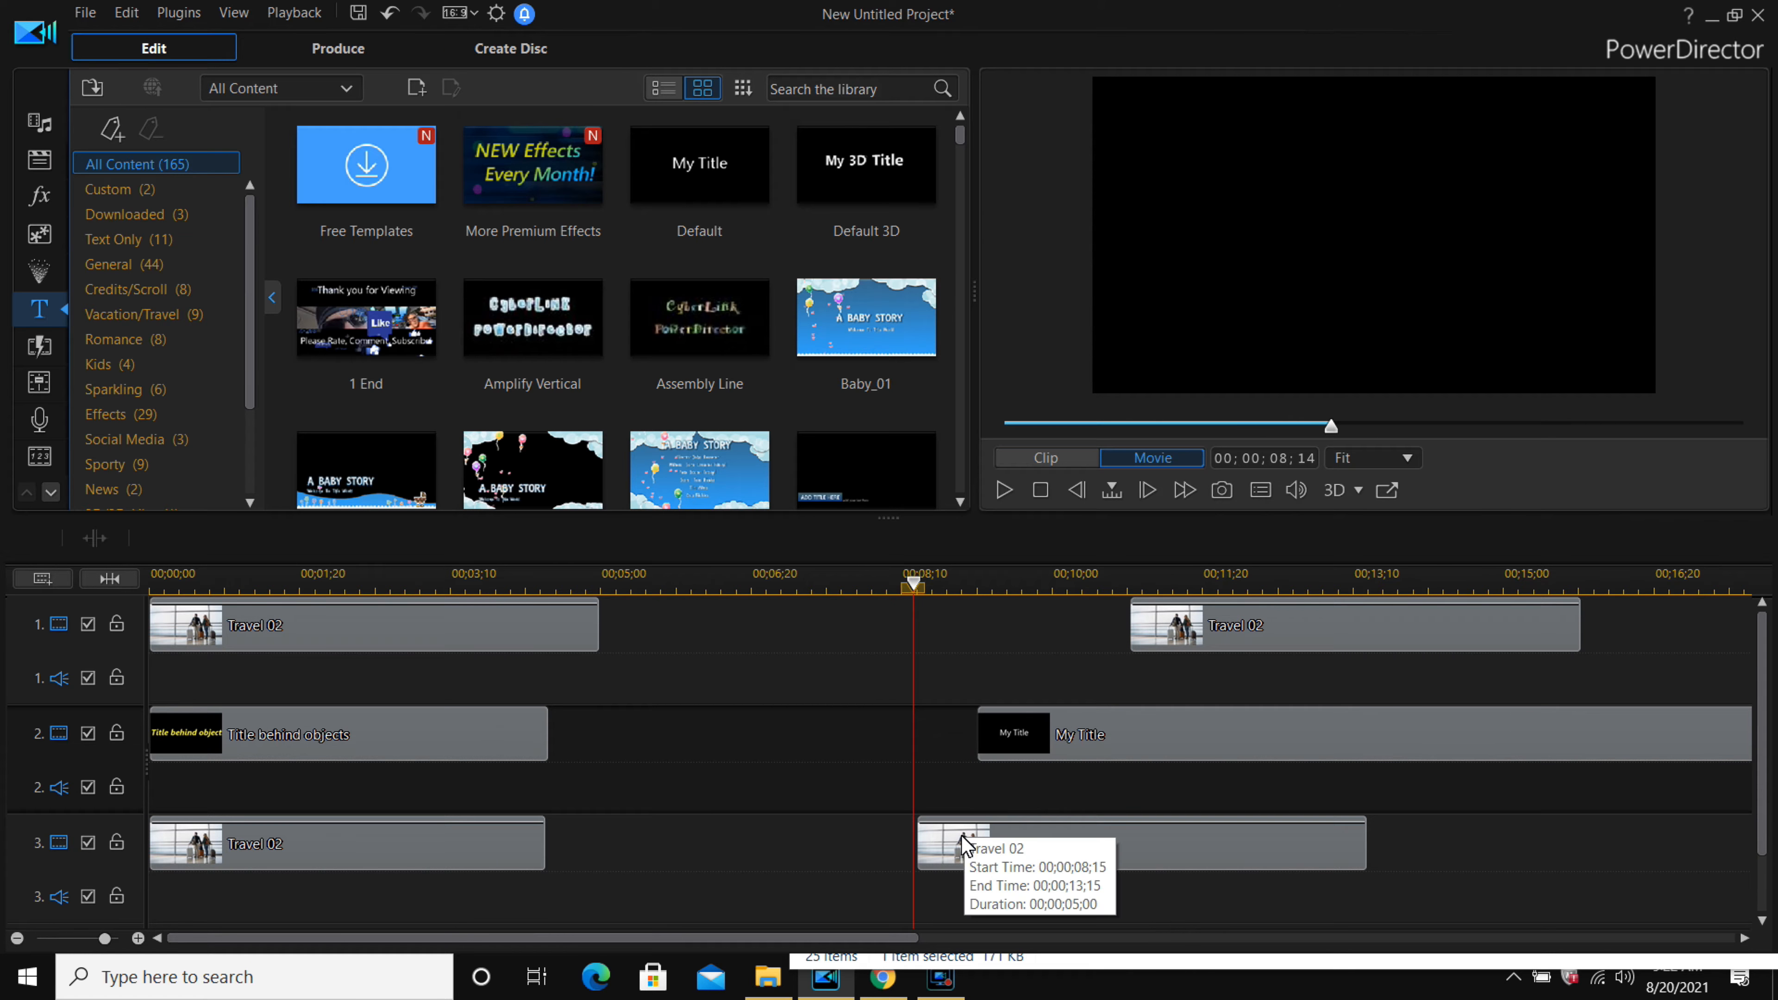
pyautogui.click(938, 837)
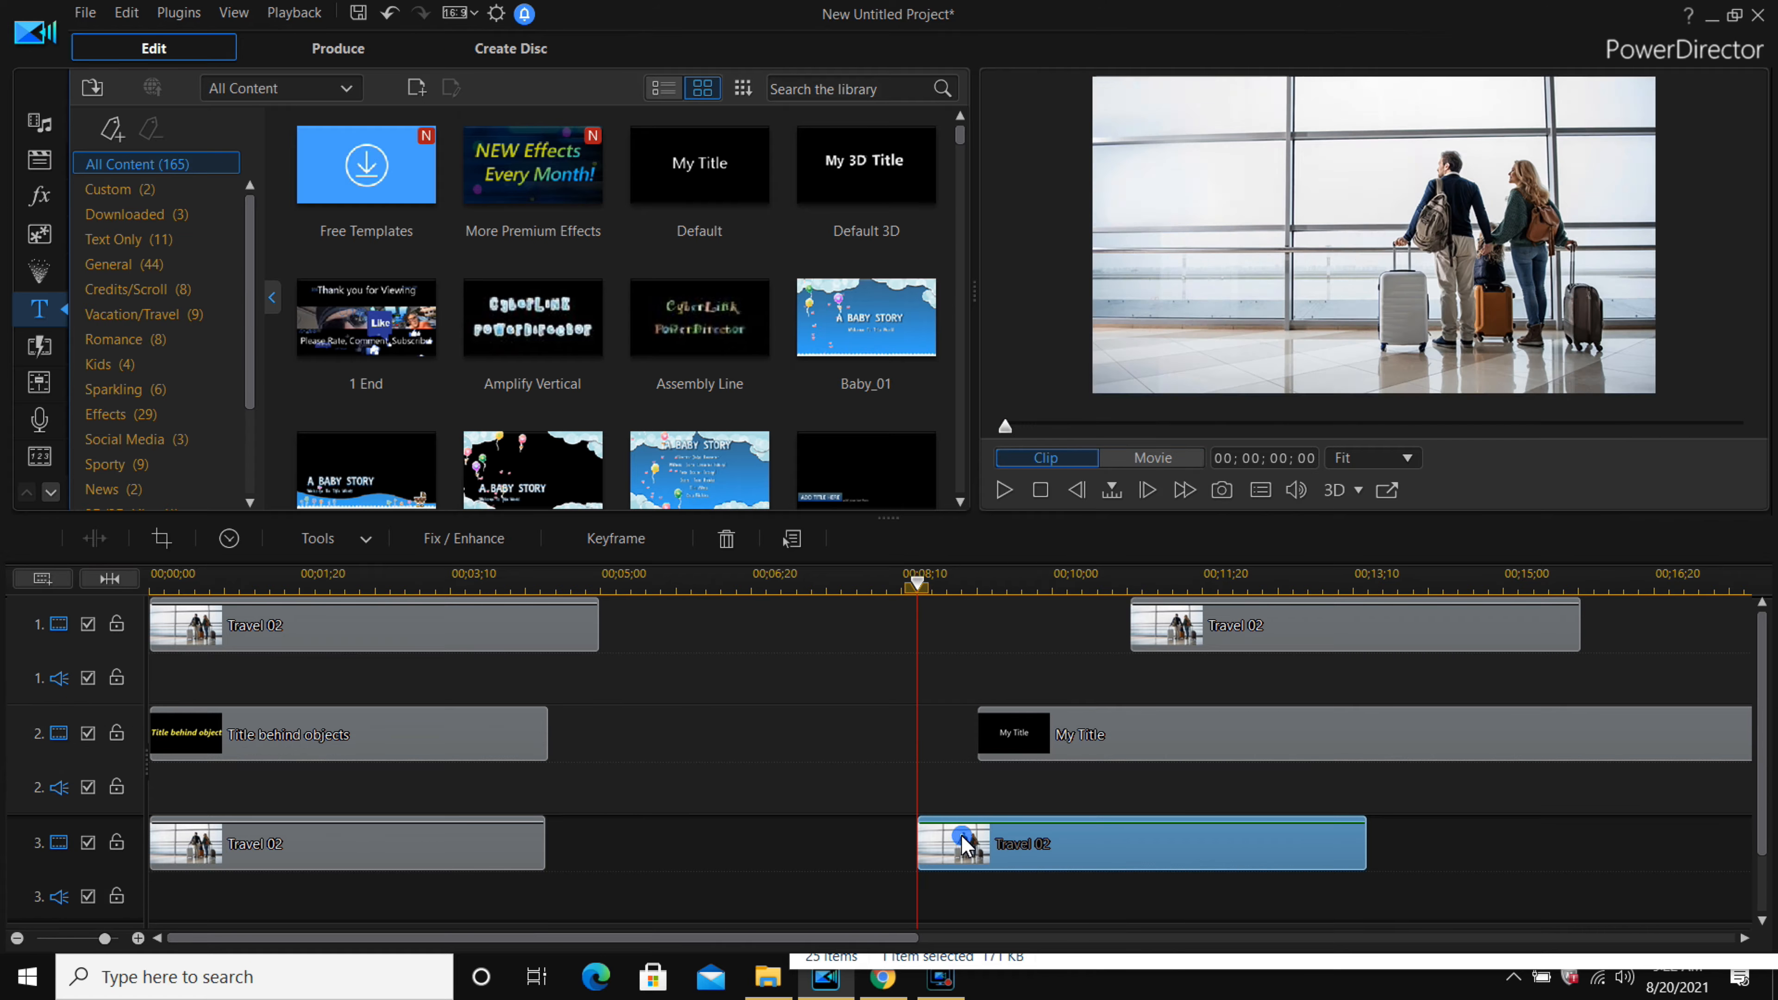
pyautogui.click(349, 542)
pyautogui.click(354, 569)
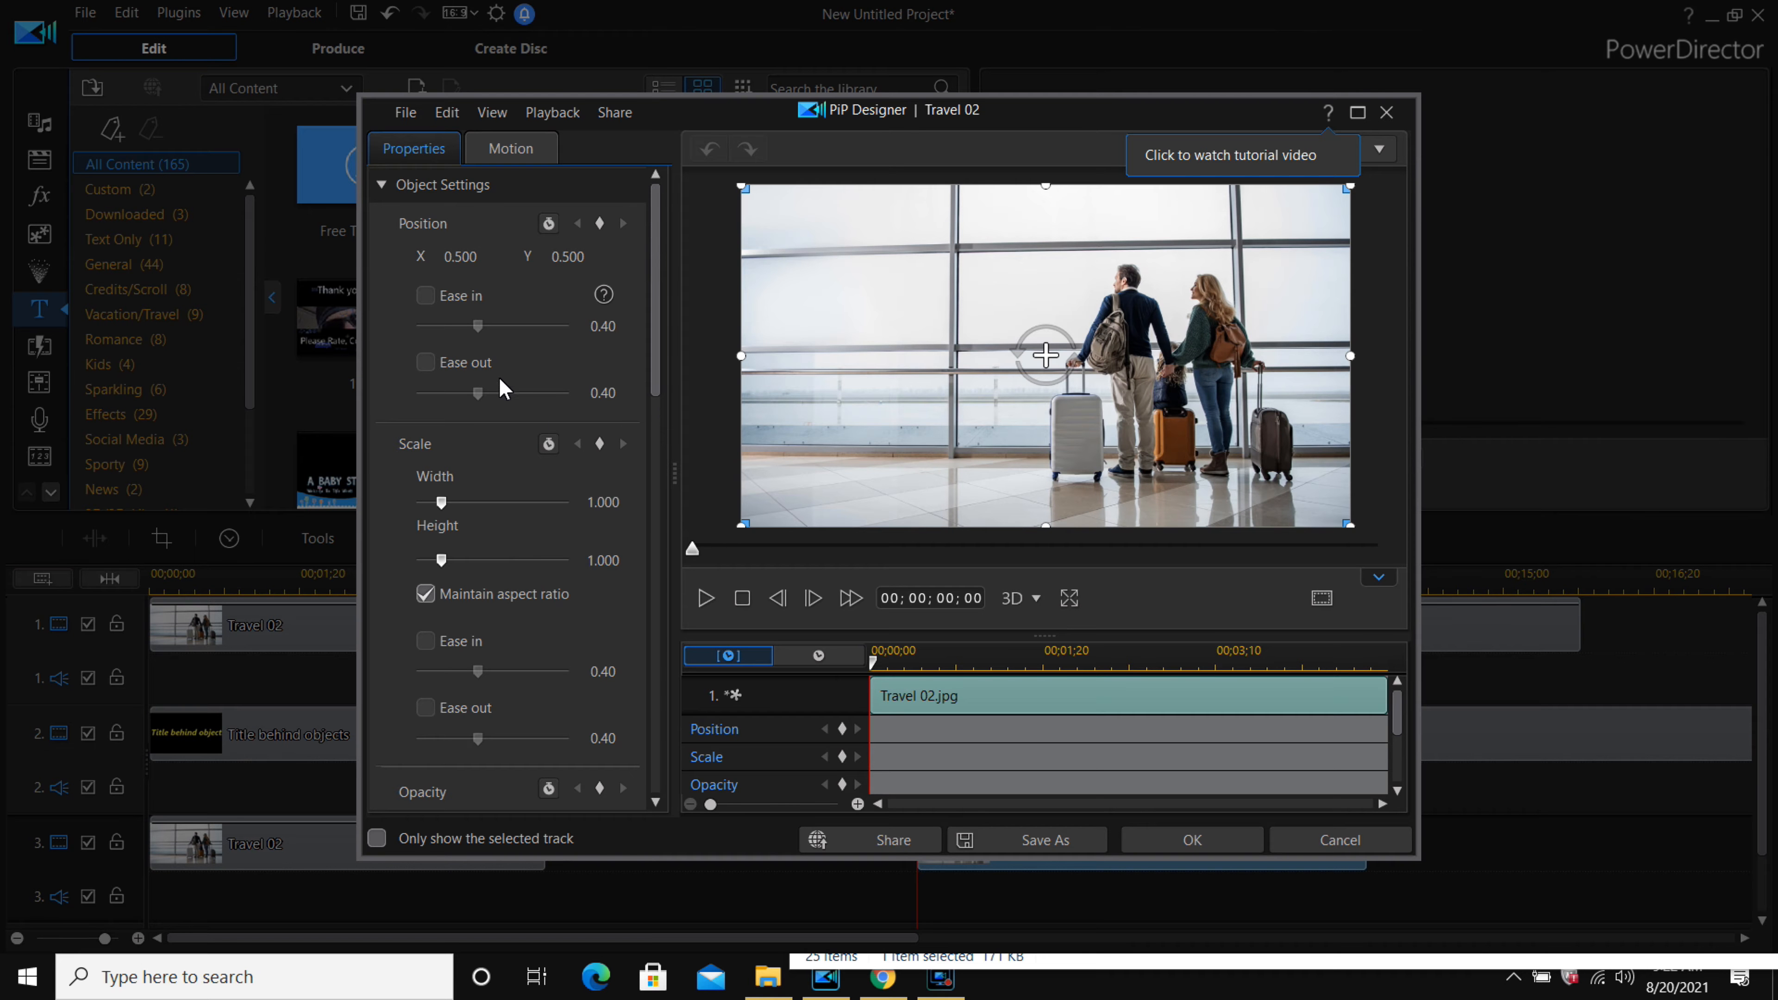
pyautogui.moveTo(655, 269); pyautogui.dragTo(659, 471)
pyautogui.click(405, 586)
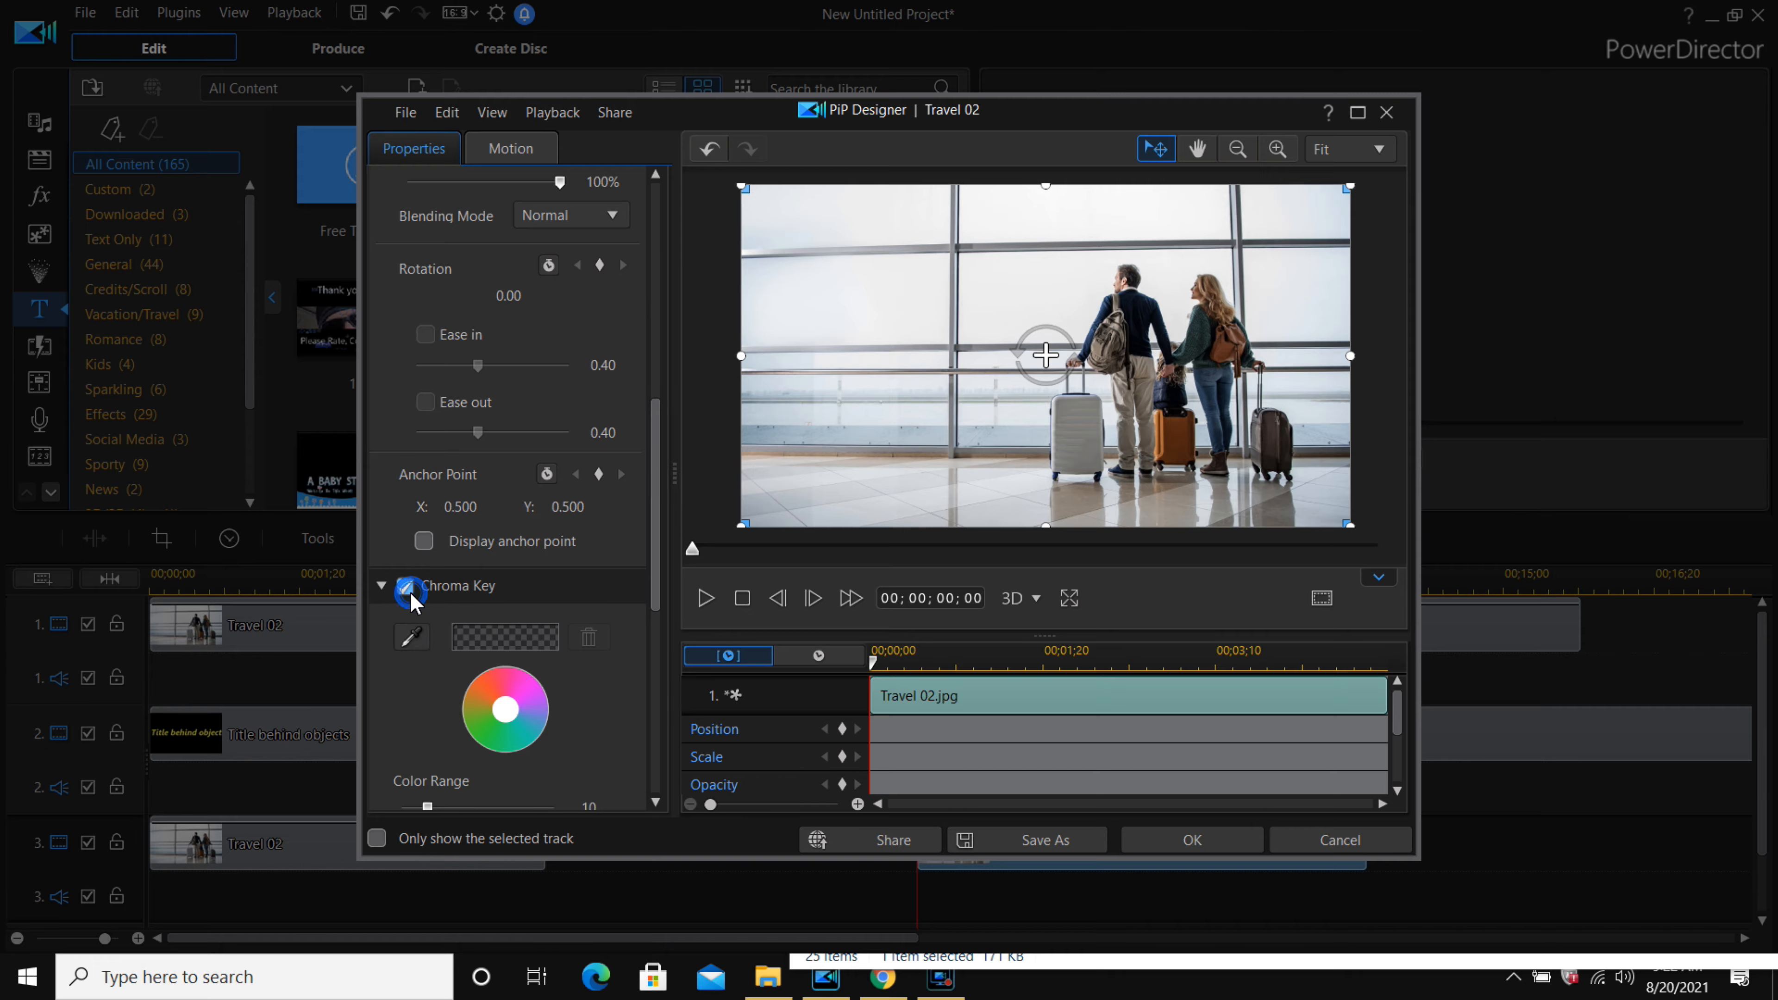
# Sample the white sky with the eyedropper, set Color Range to 60, and apply the PiP settings.
pyautogui.click(411, 638)
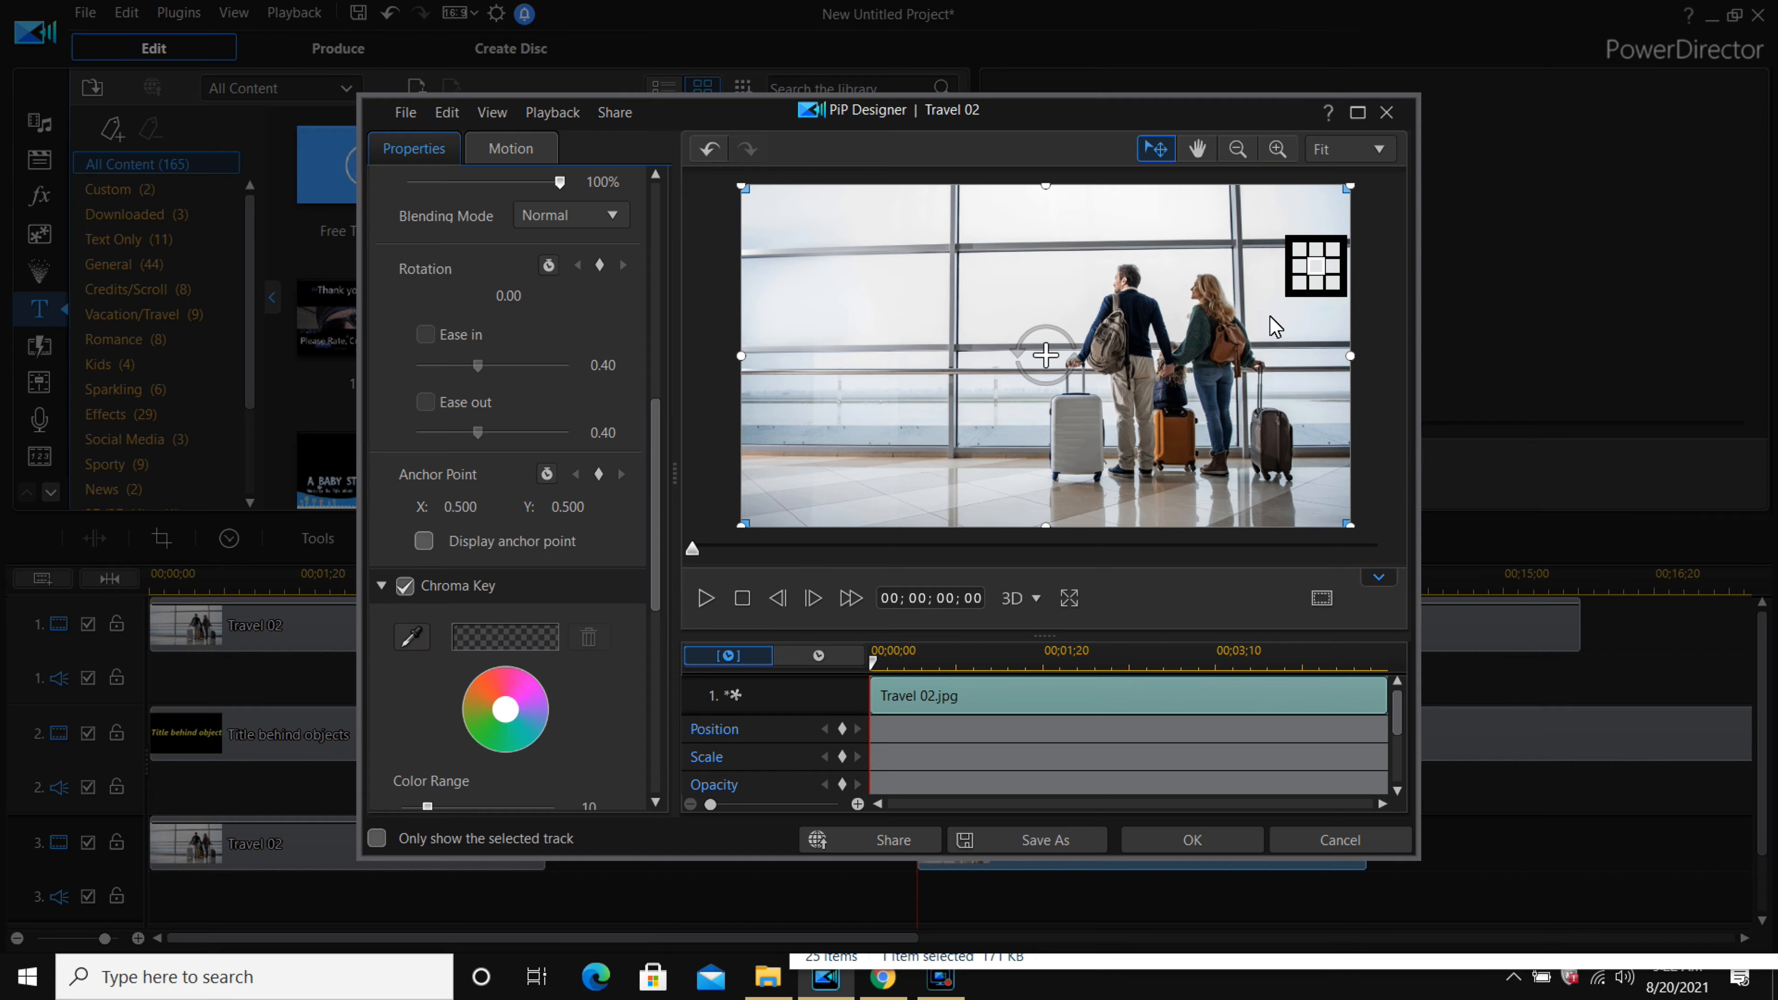
pyautogui.click(1009, 290)
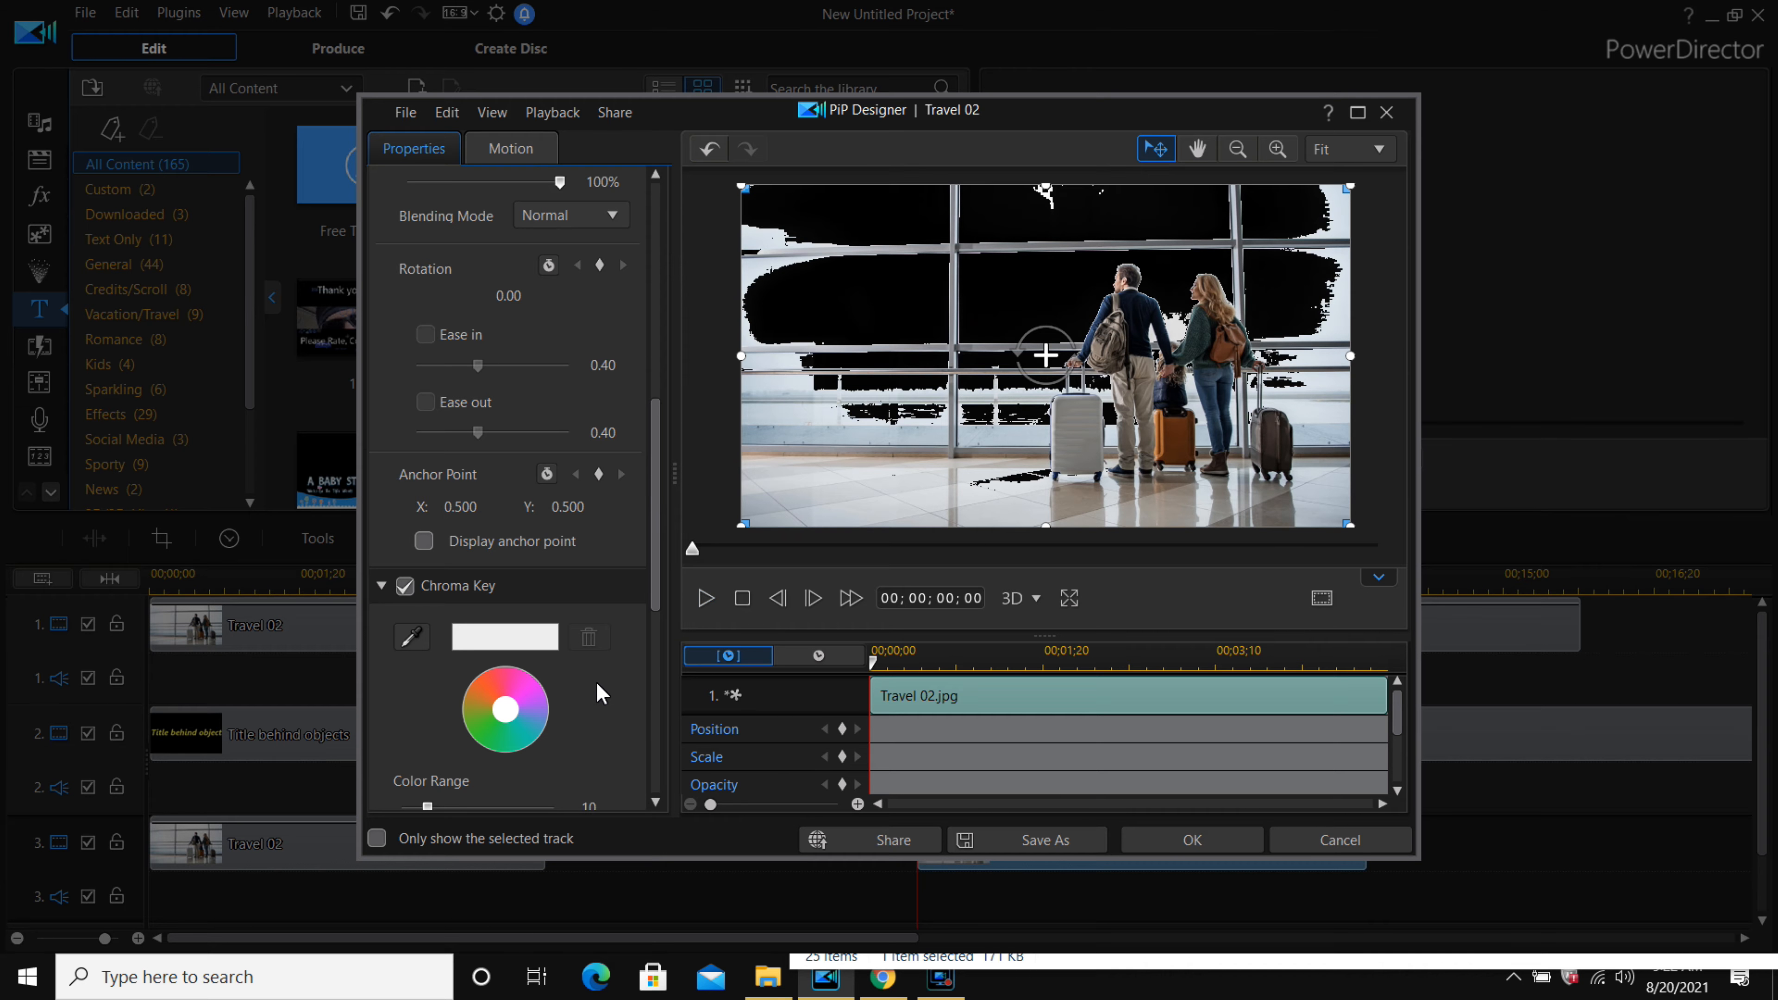
pyautogui.scroll(-1, 600, 692)
pyautogui.moveTo(653, 590); pyautogui.dragTo(640, 671)
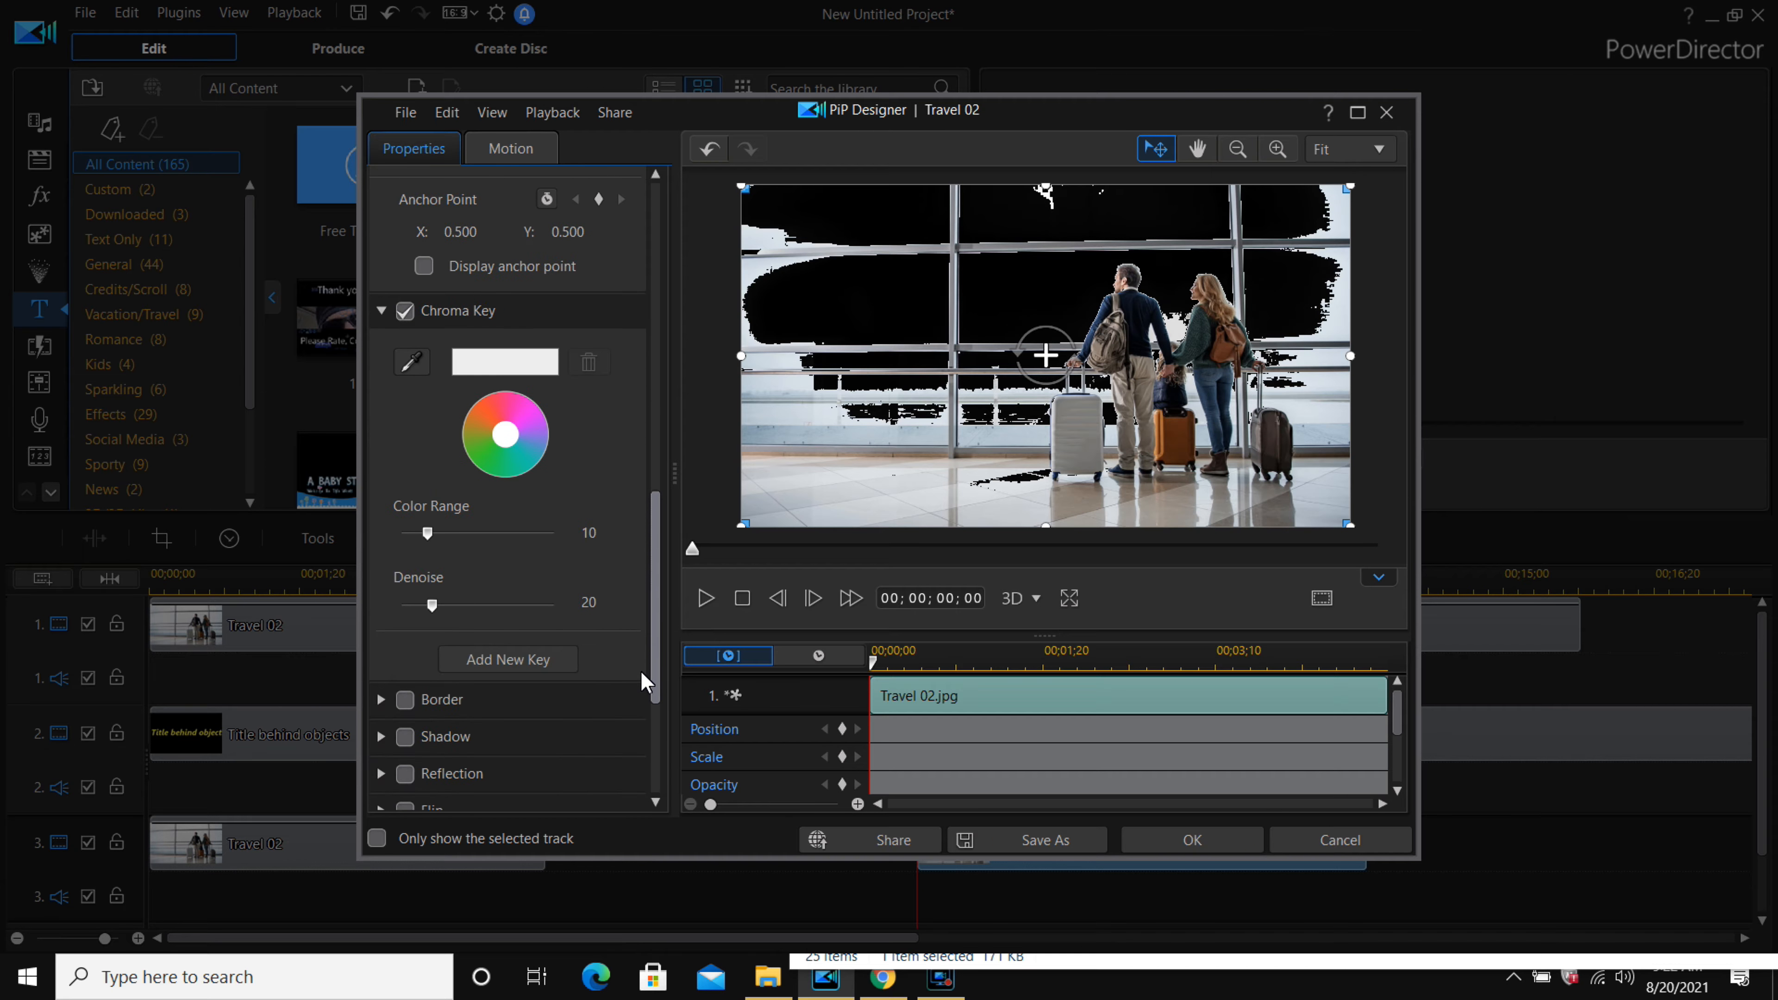
pyautogui.moveTo(427, 533); pyautogui.dragTo(567, 554)
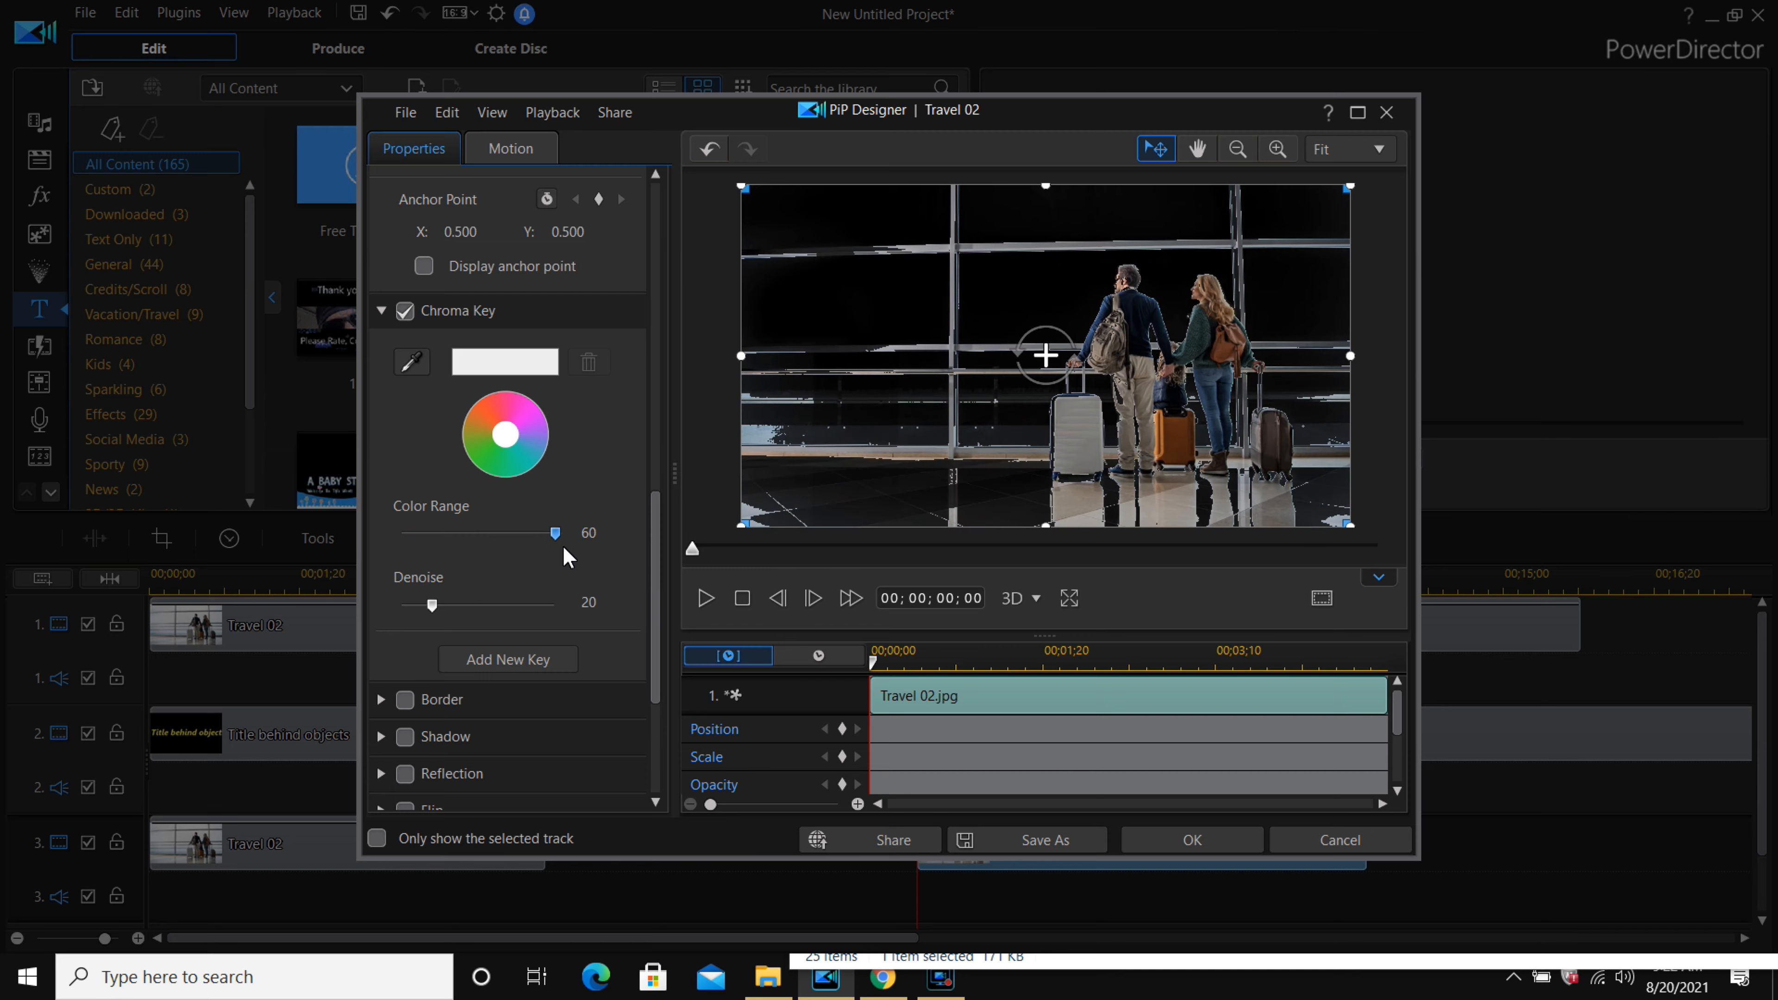
pyautogui.click(1193, 844)
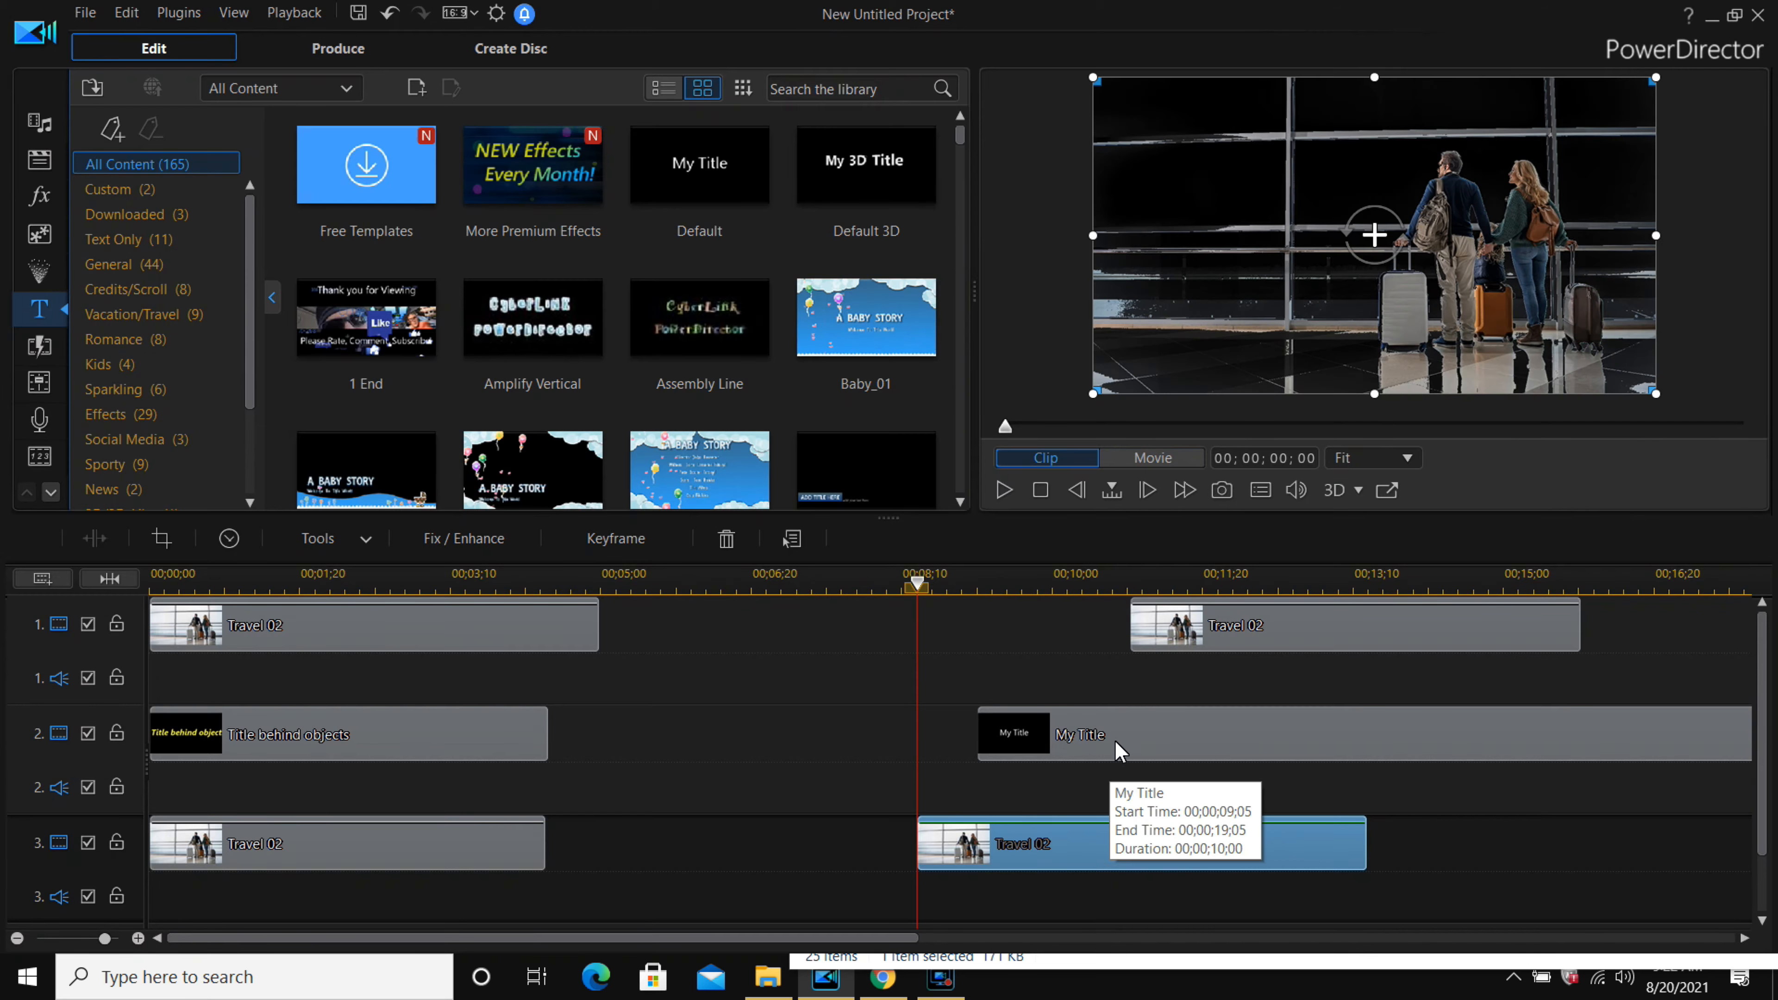
# Open the My Title clip in the Title Designer and apply the yellow bold italic character preset.
pyautogui.click(1009, 589)
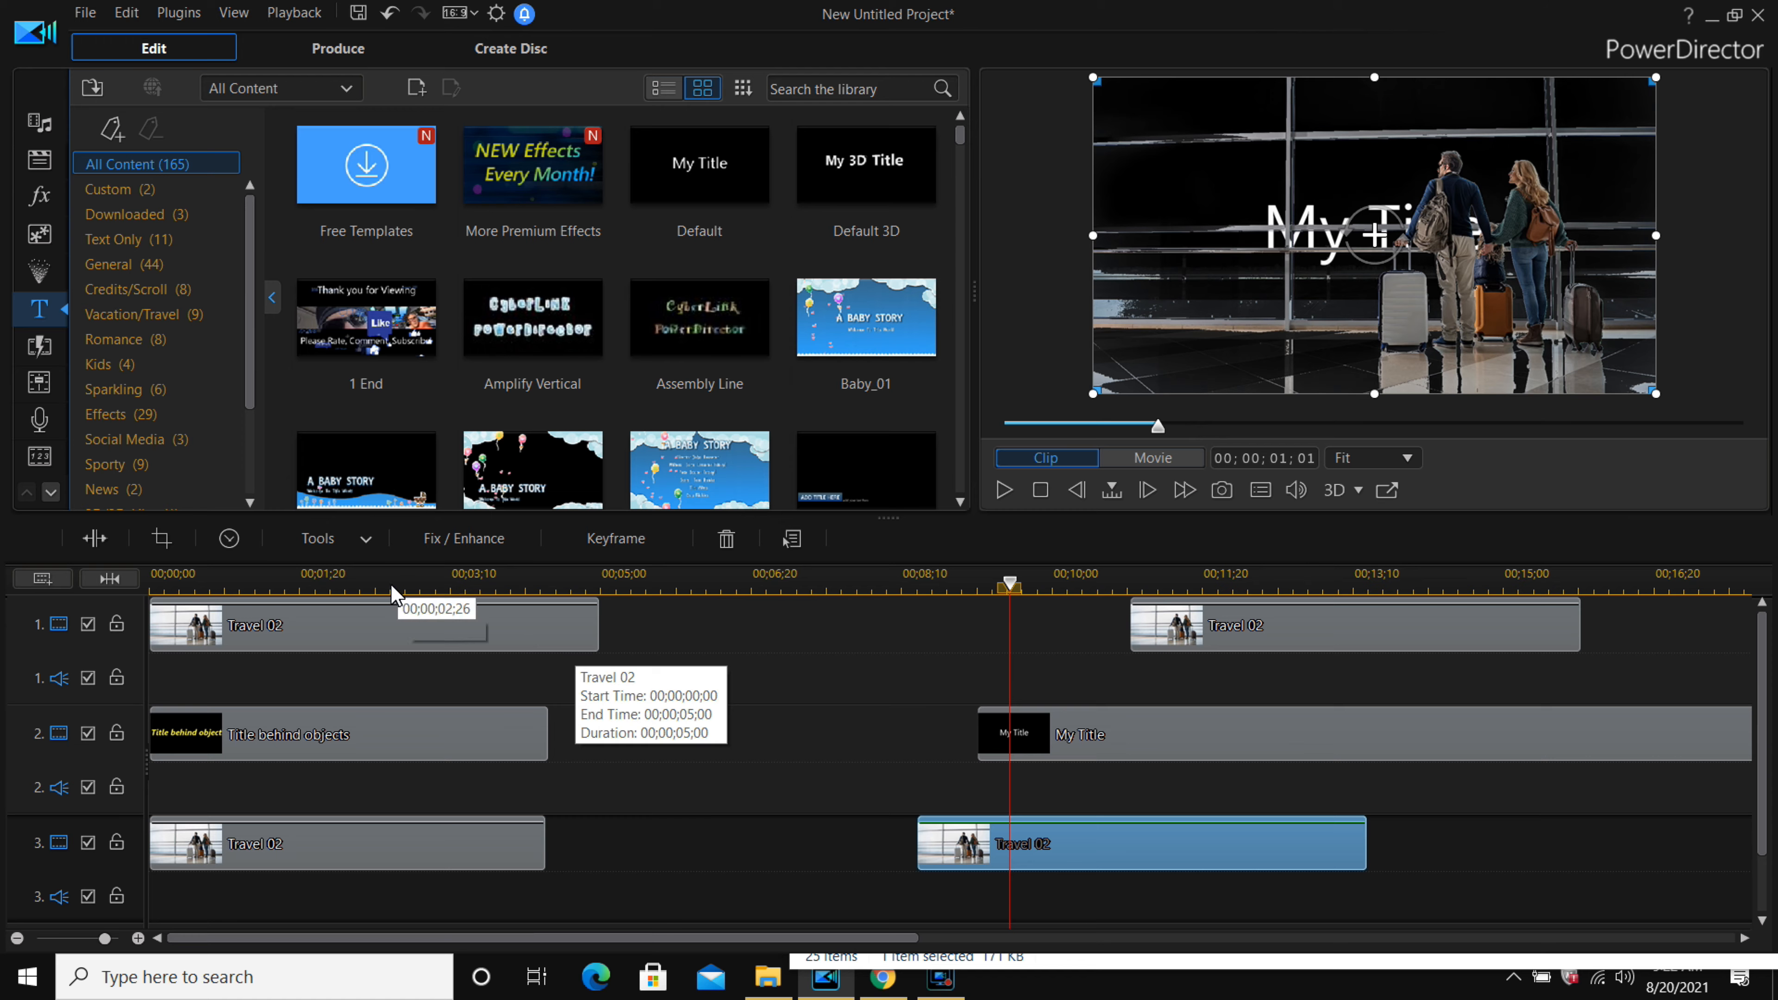
pyautogui.click(1145, 736)
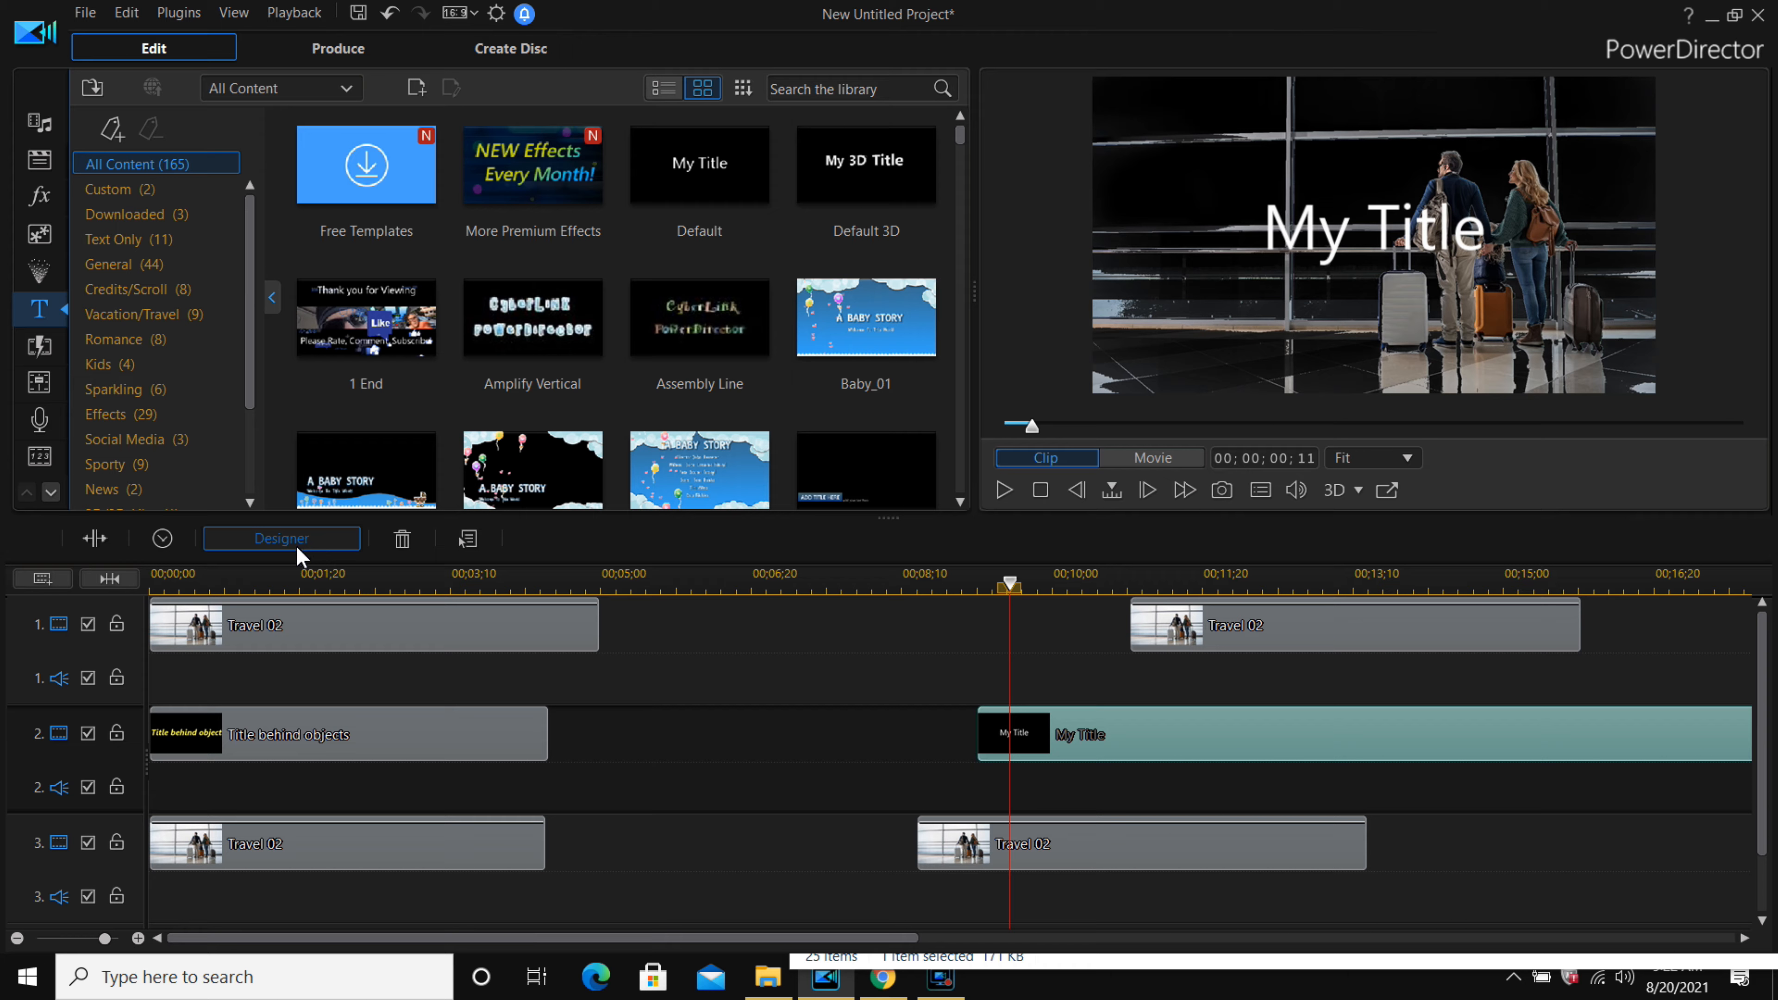
pyautogui.click(282, 539)
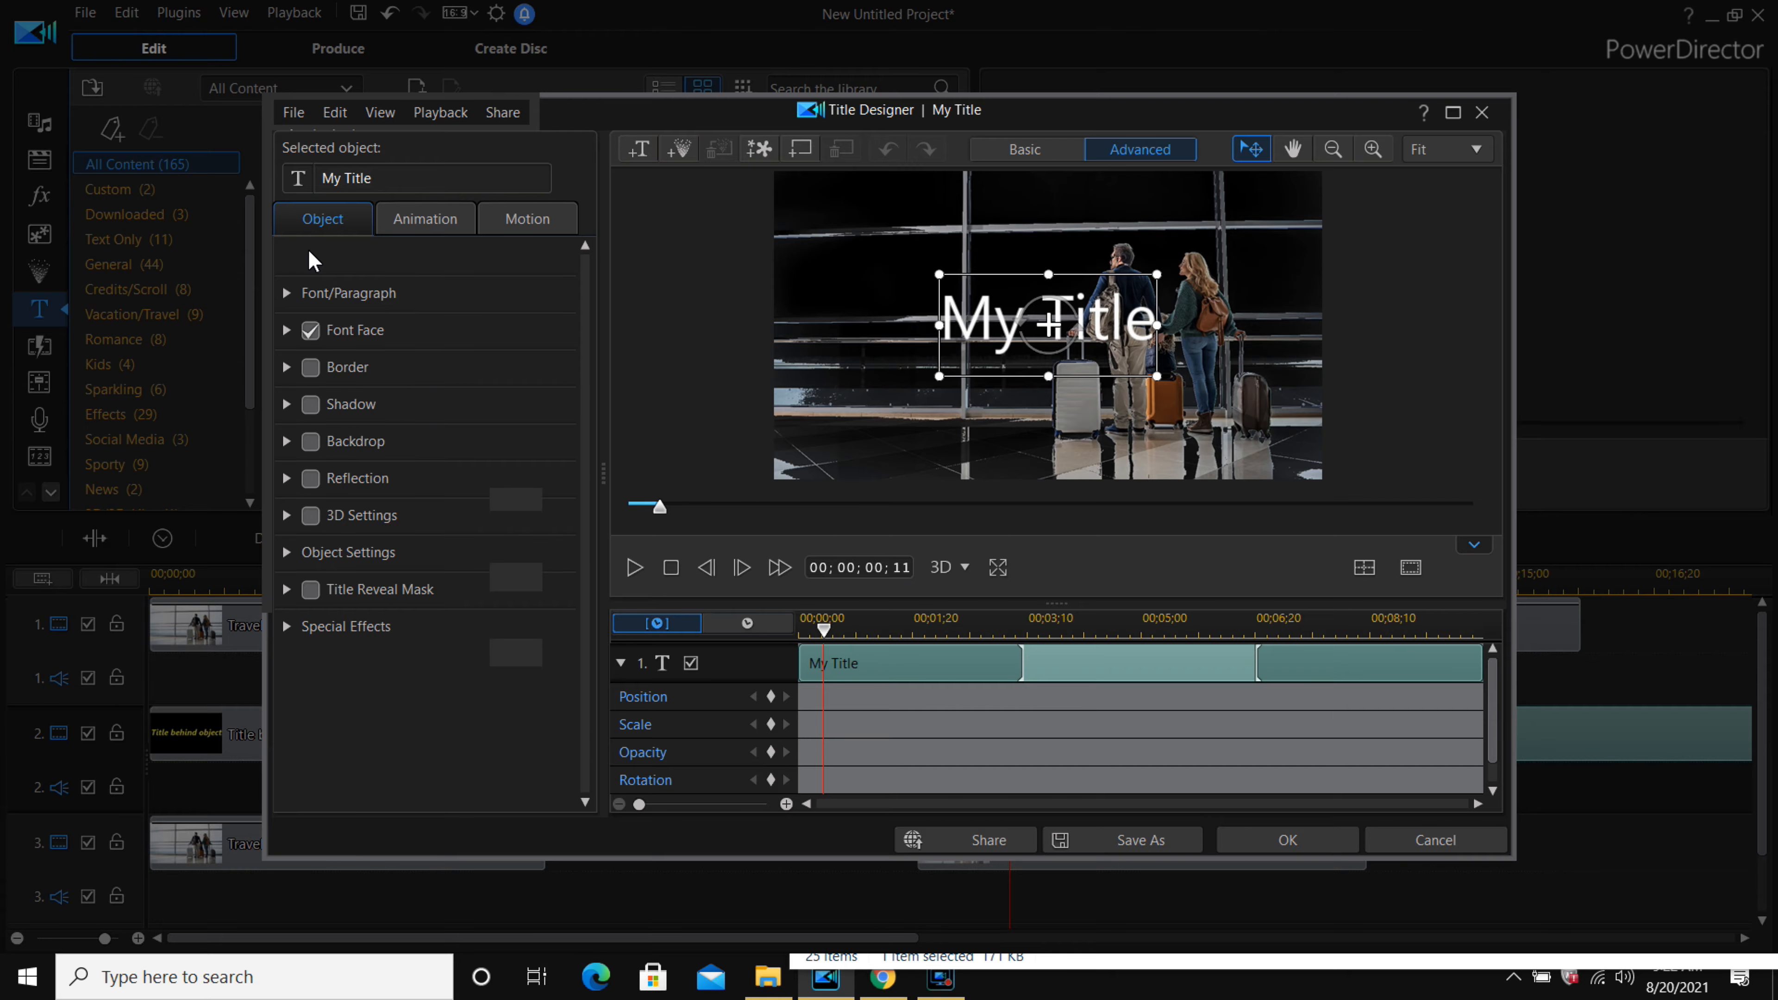
pyautogui.click(288, 257)
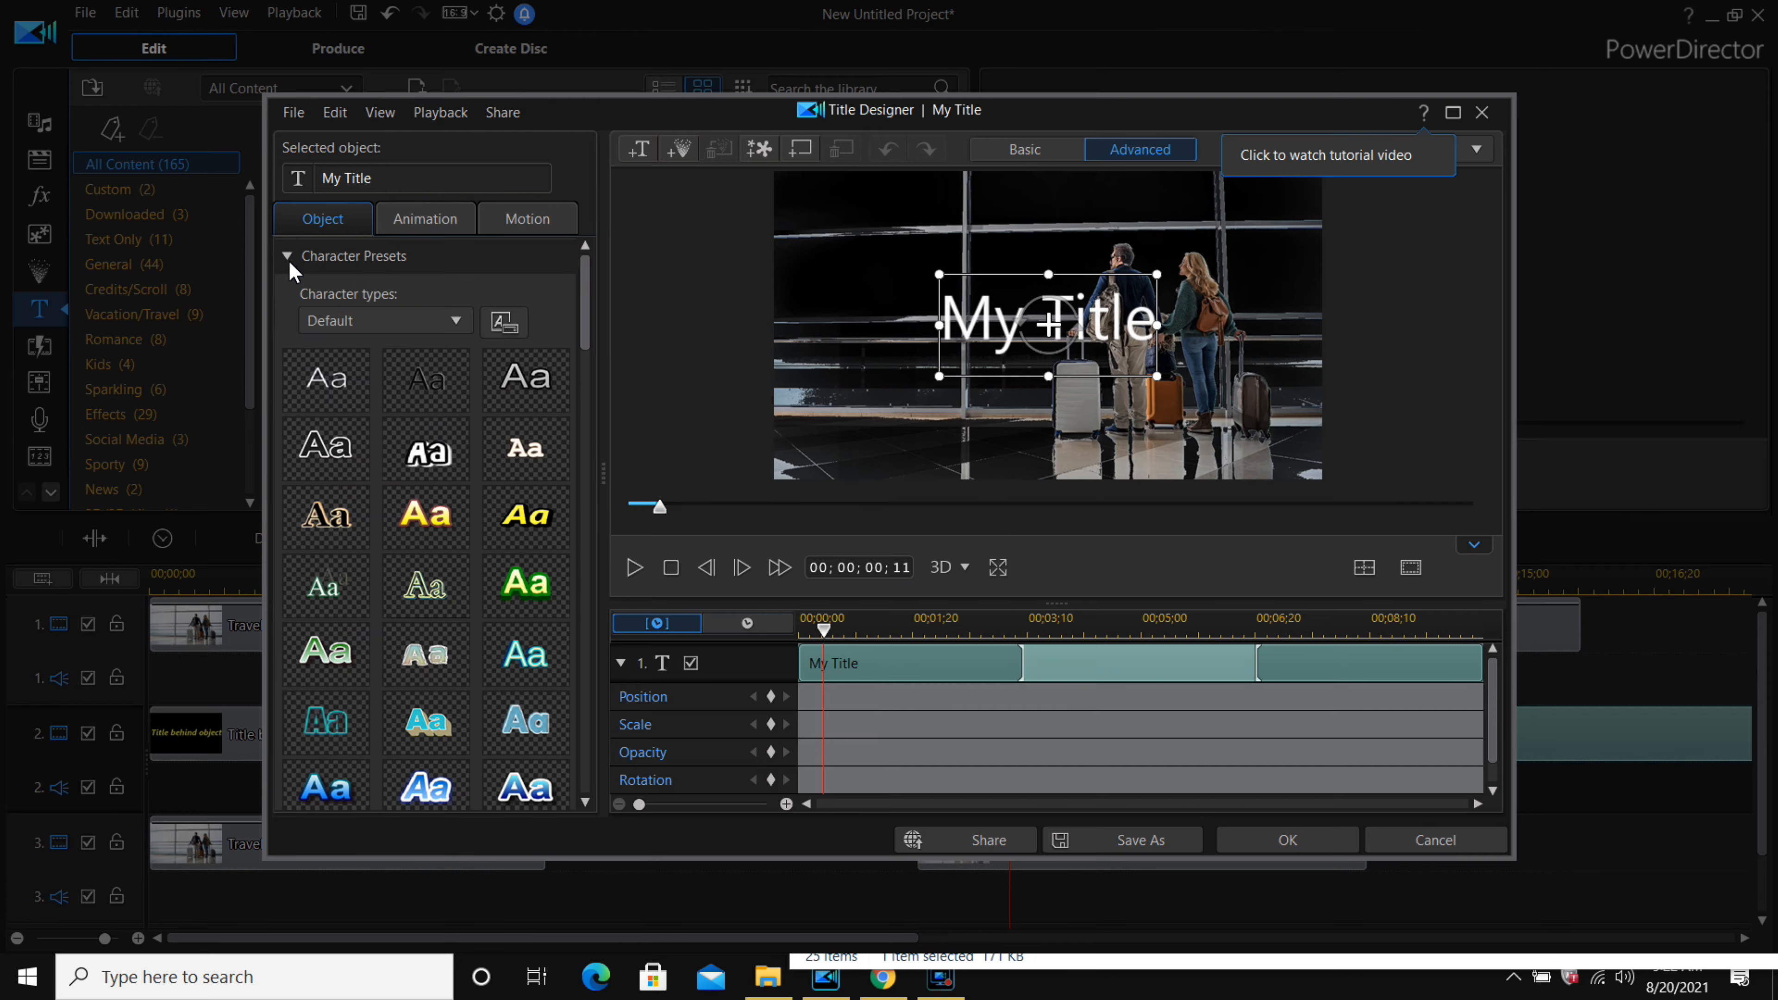
pyautogui.click(502, 522)
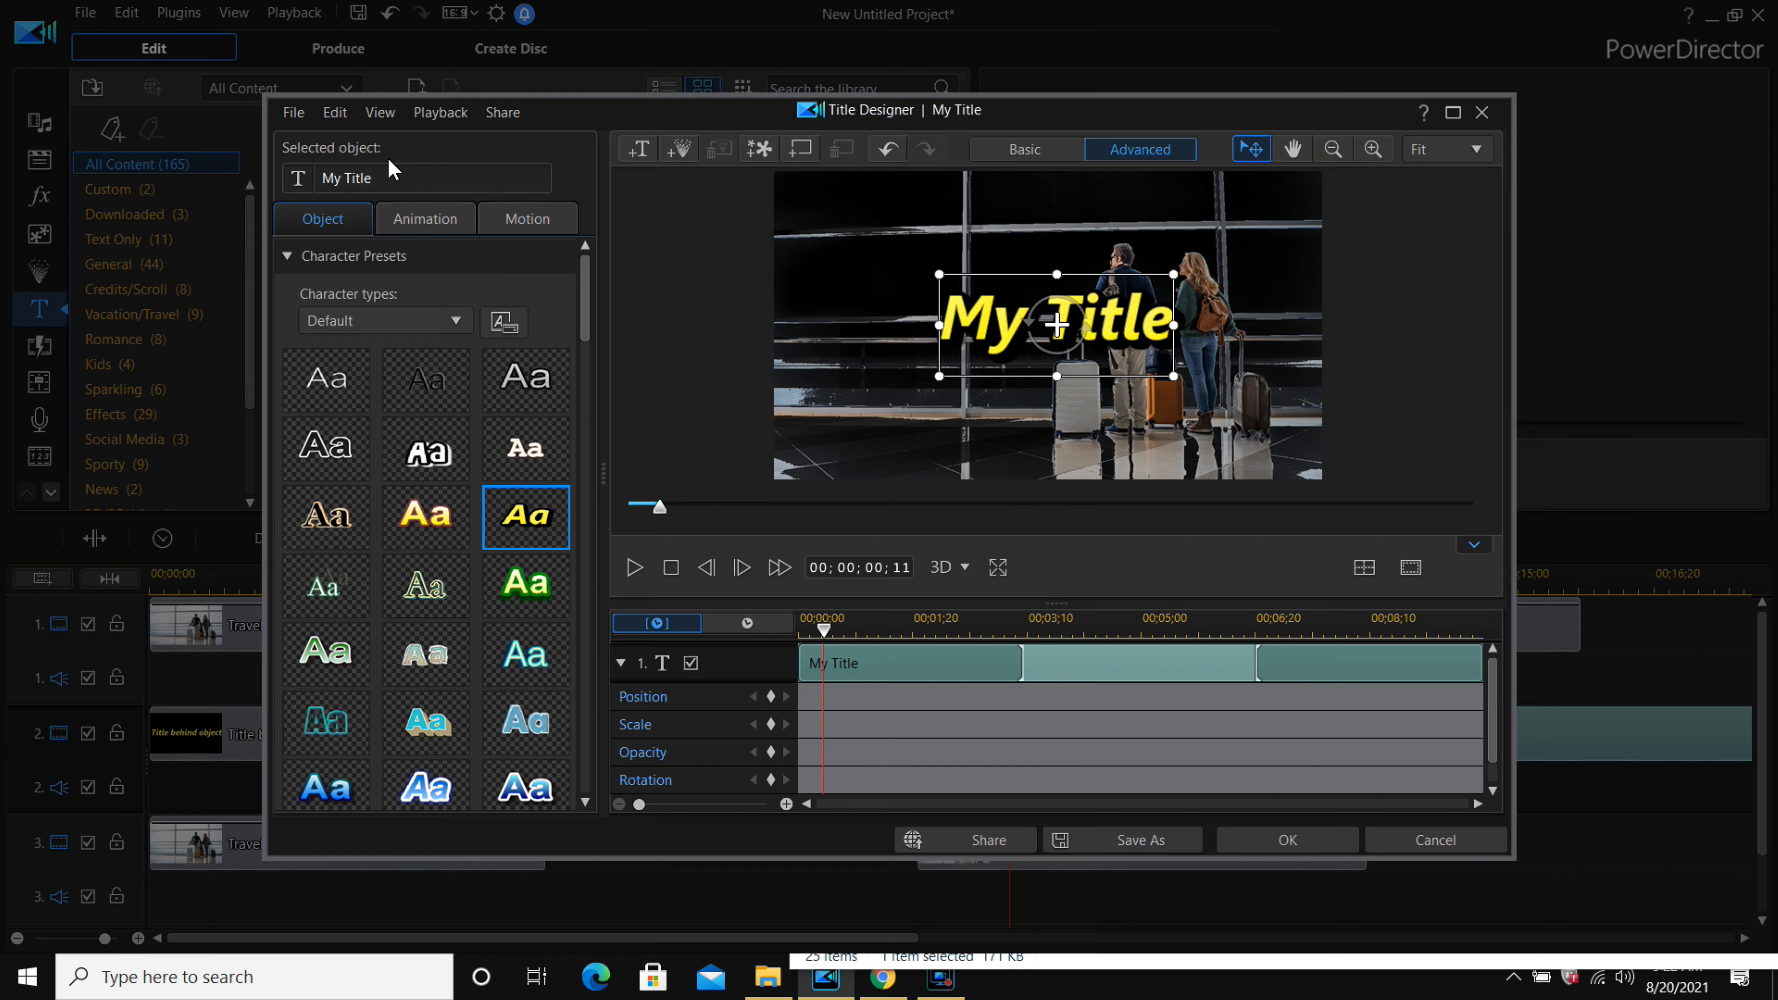
# Replace the title text with "My title behind a photo or video".
pyautogui.moveTo(371, 183); pyautogui.dragTo(259, 193)
pyautogui.write('My ')
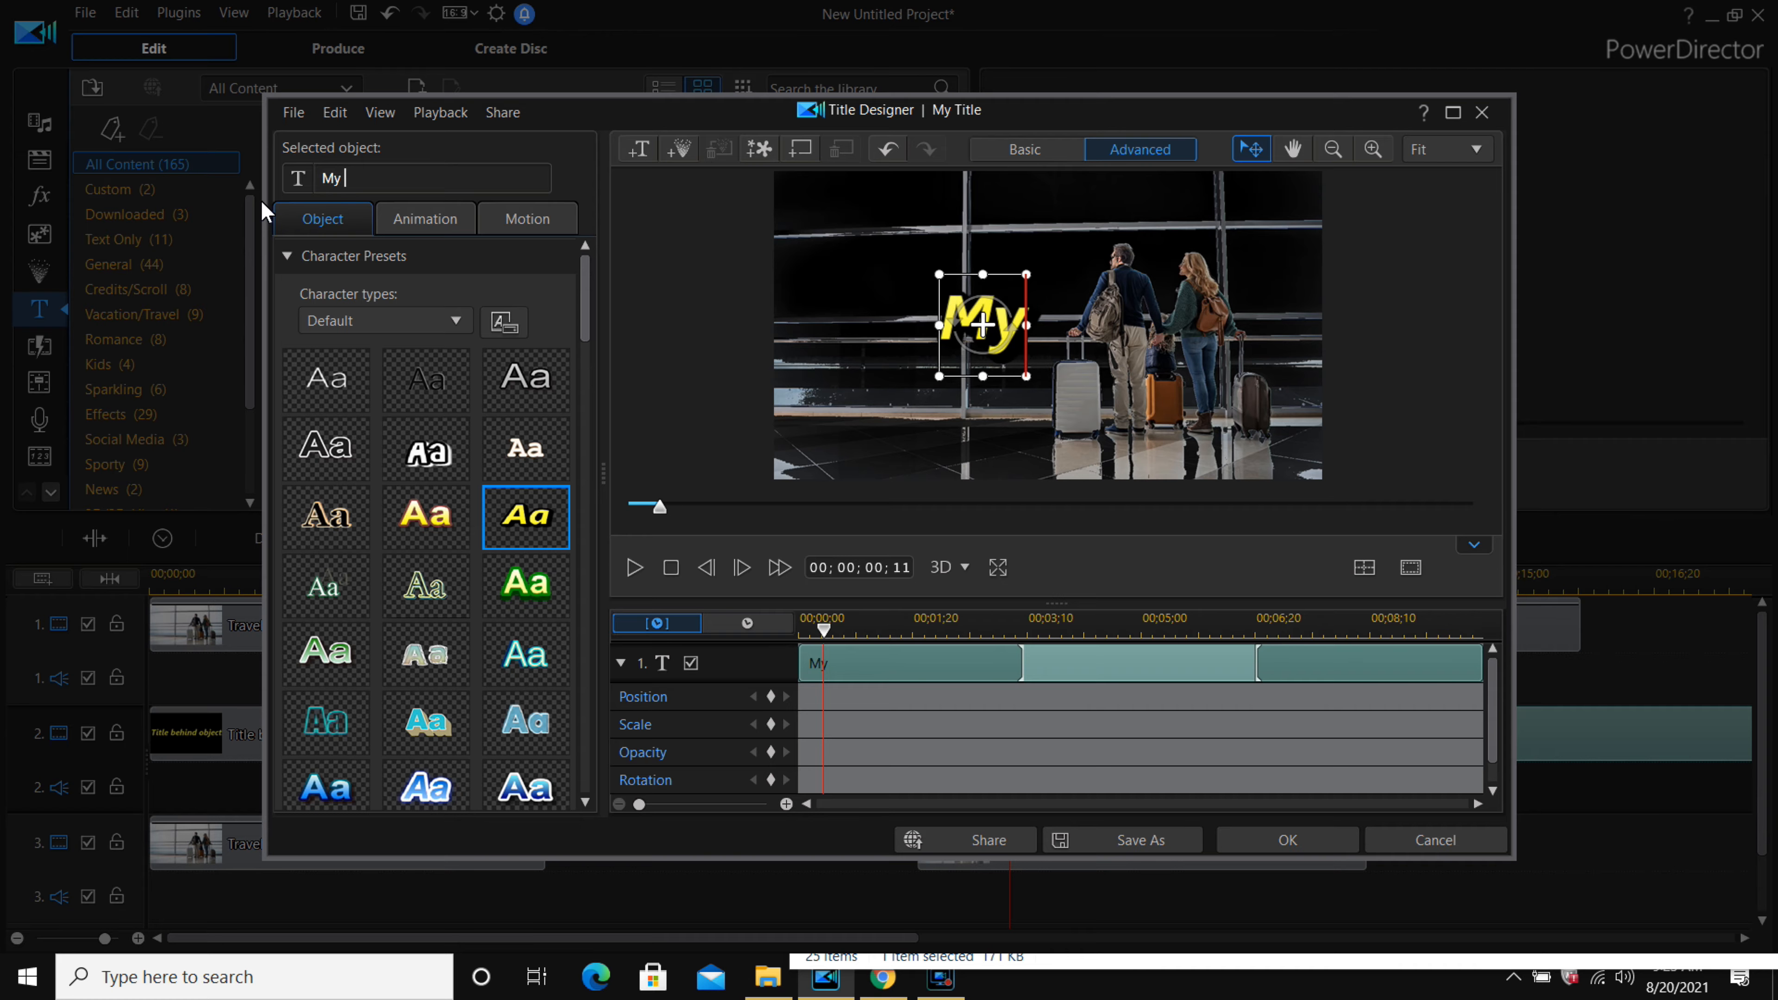
pyautogui.write('title be')
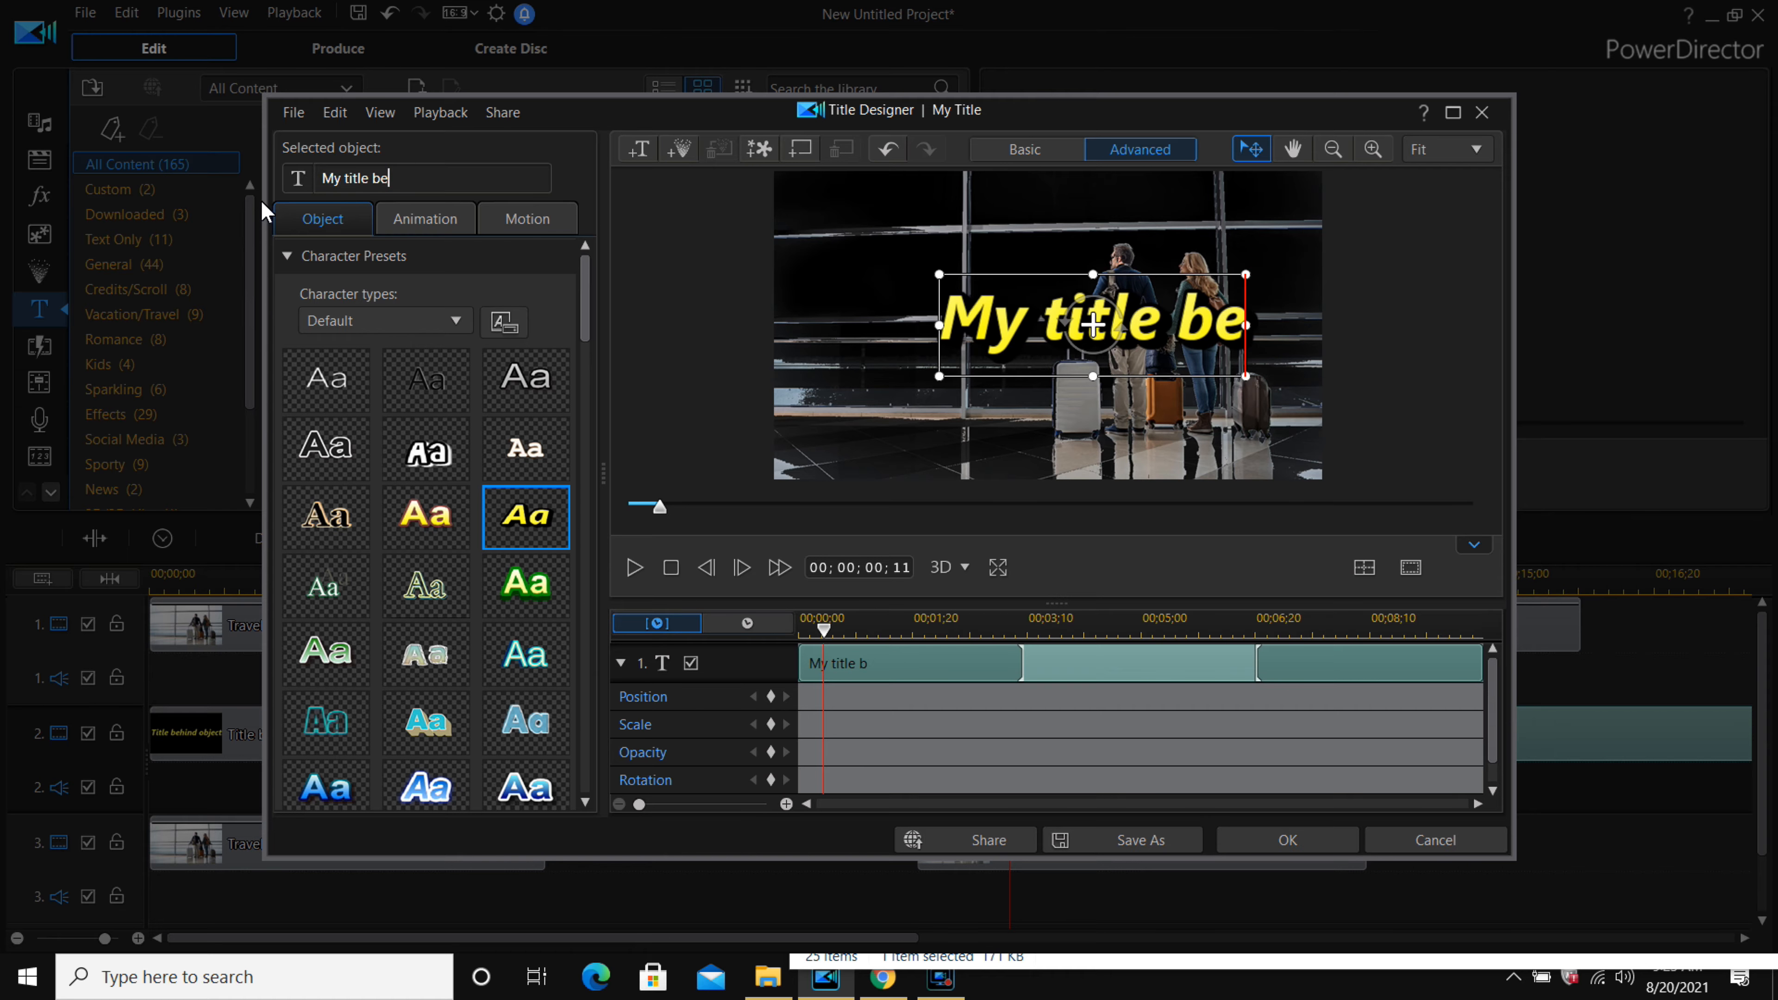
pyautogui.write('hind a ')
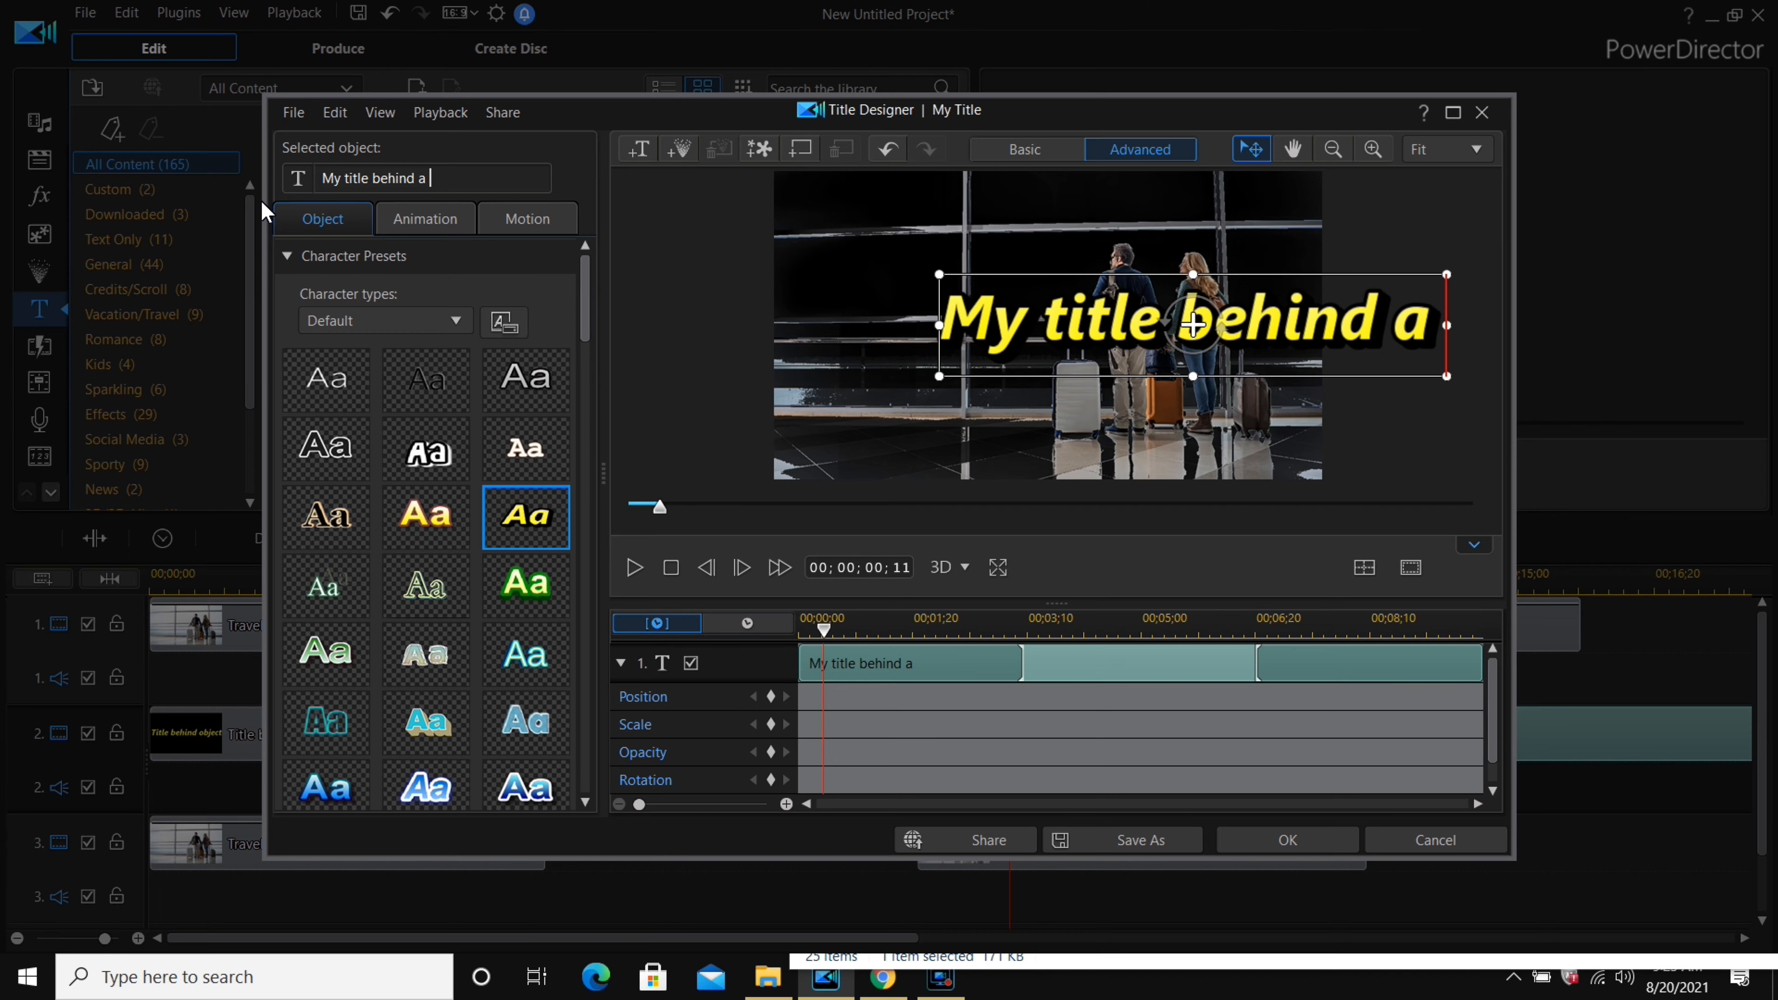
pyautogui.write('photo or ')
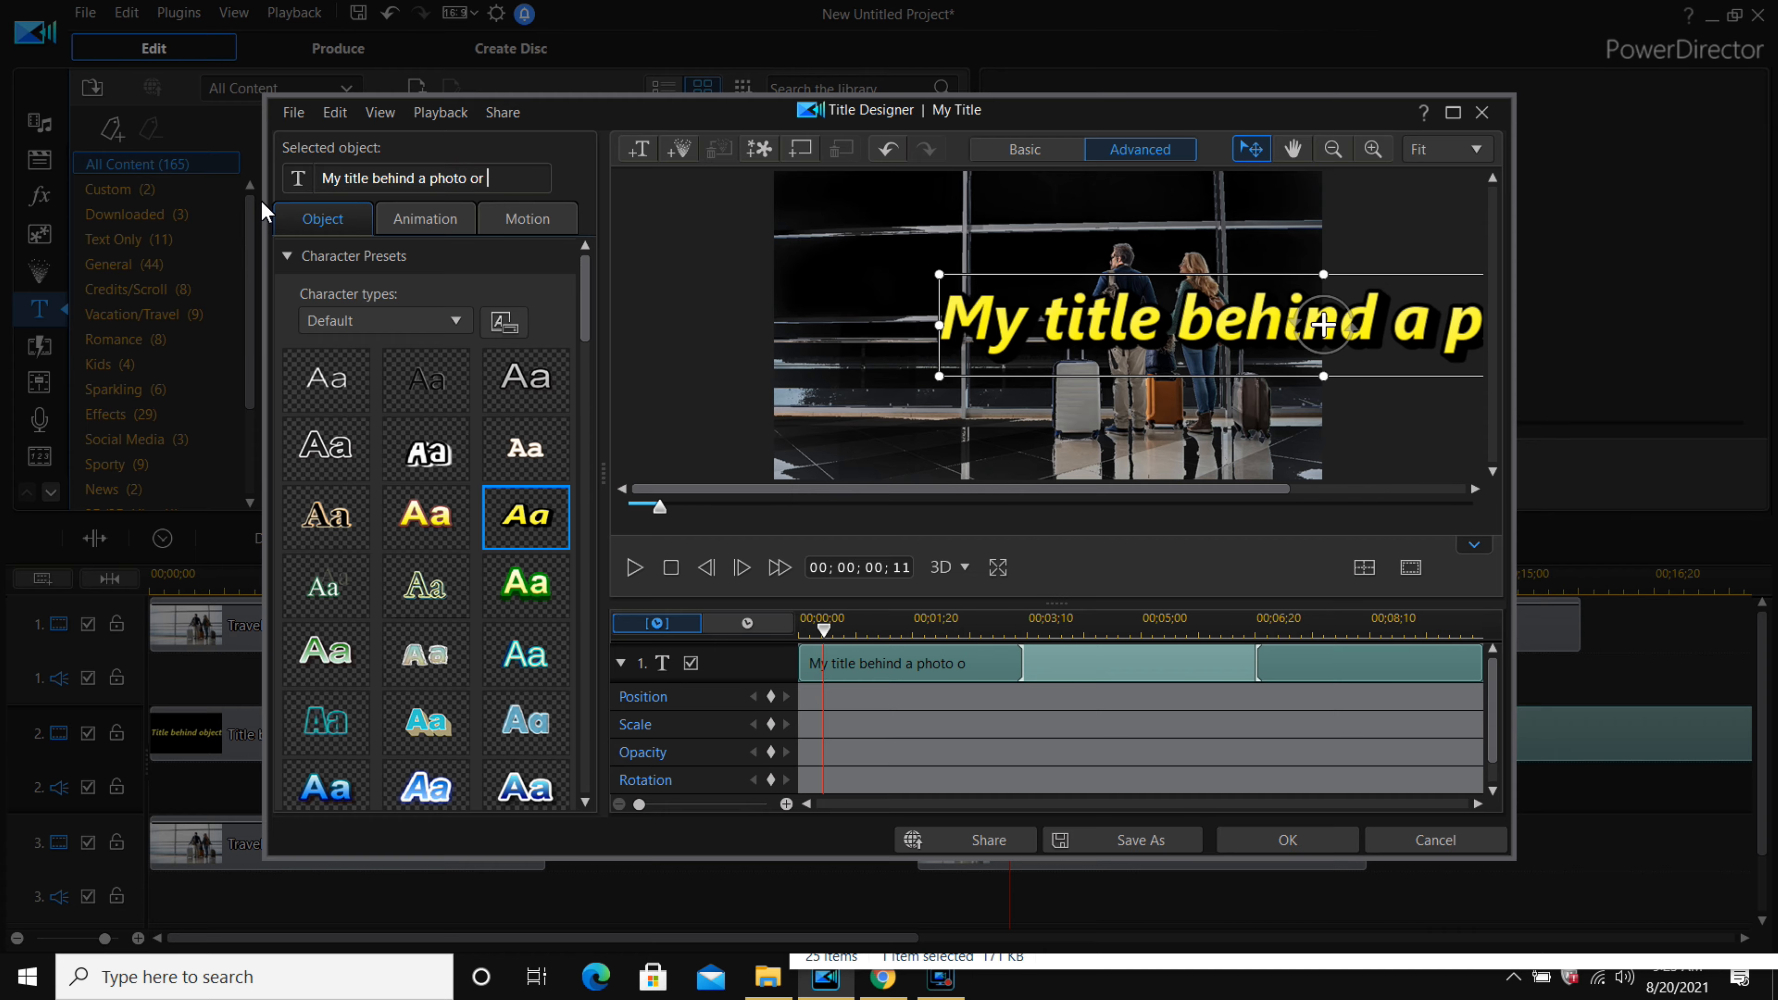
pyautogui.write('video')
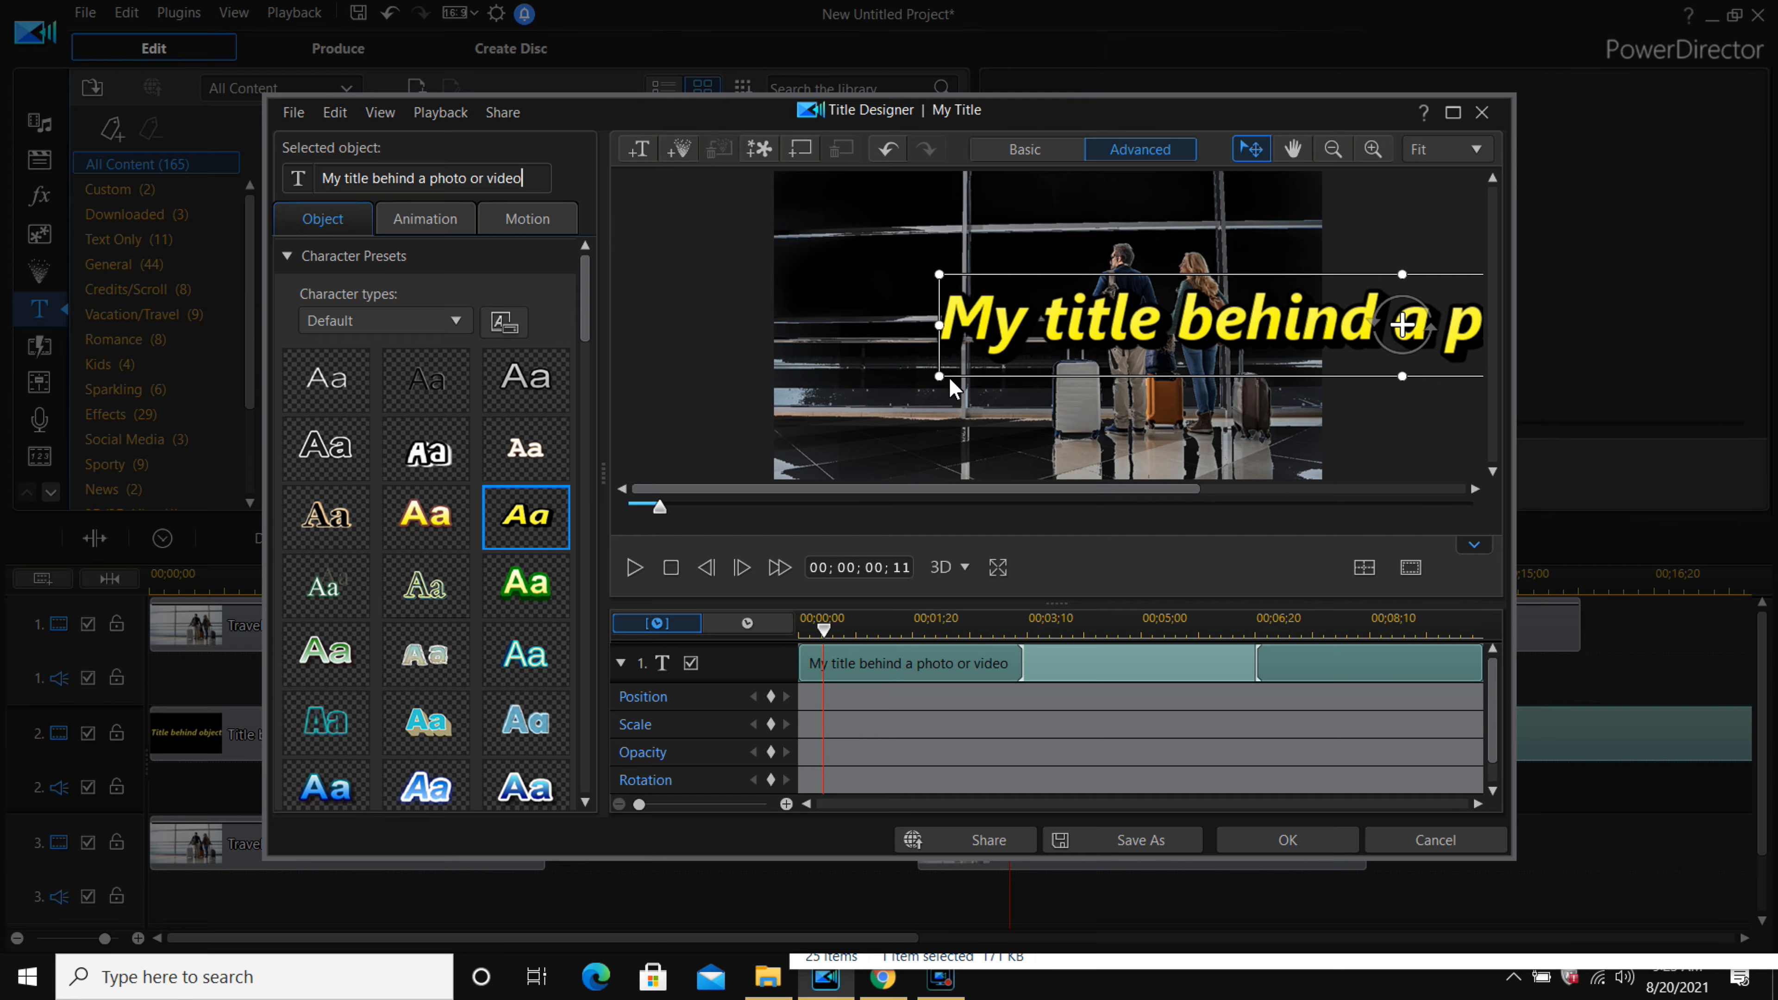
# Center the title horizontally on the canvas and apply the title changes.
pyautogui.moveTo(940, 377); pyautogui.dragTo(1004, 369)
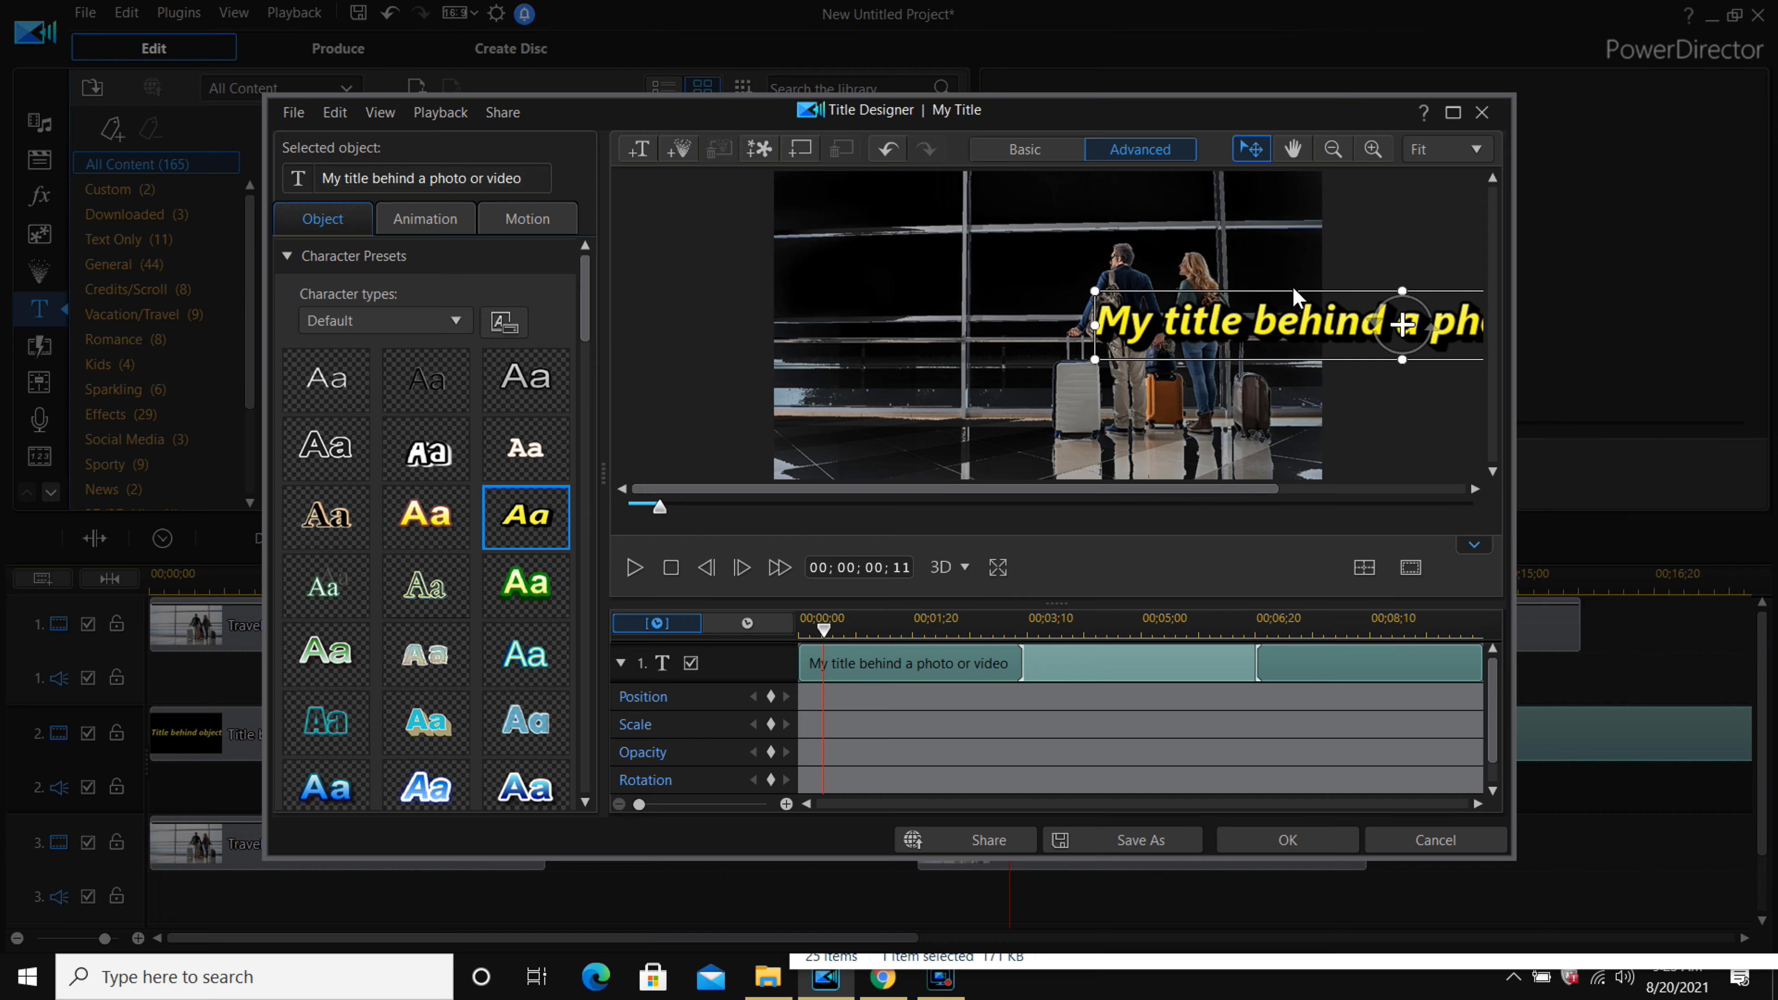
pyautogui.click(1366, 568)
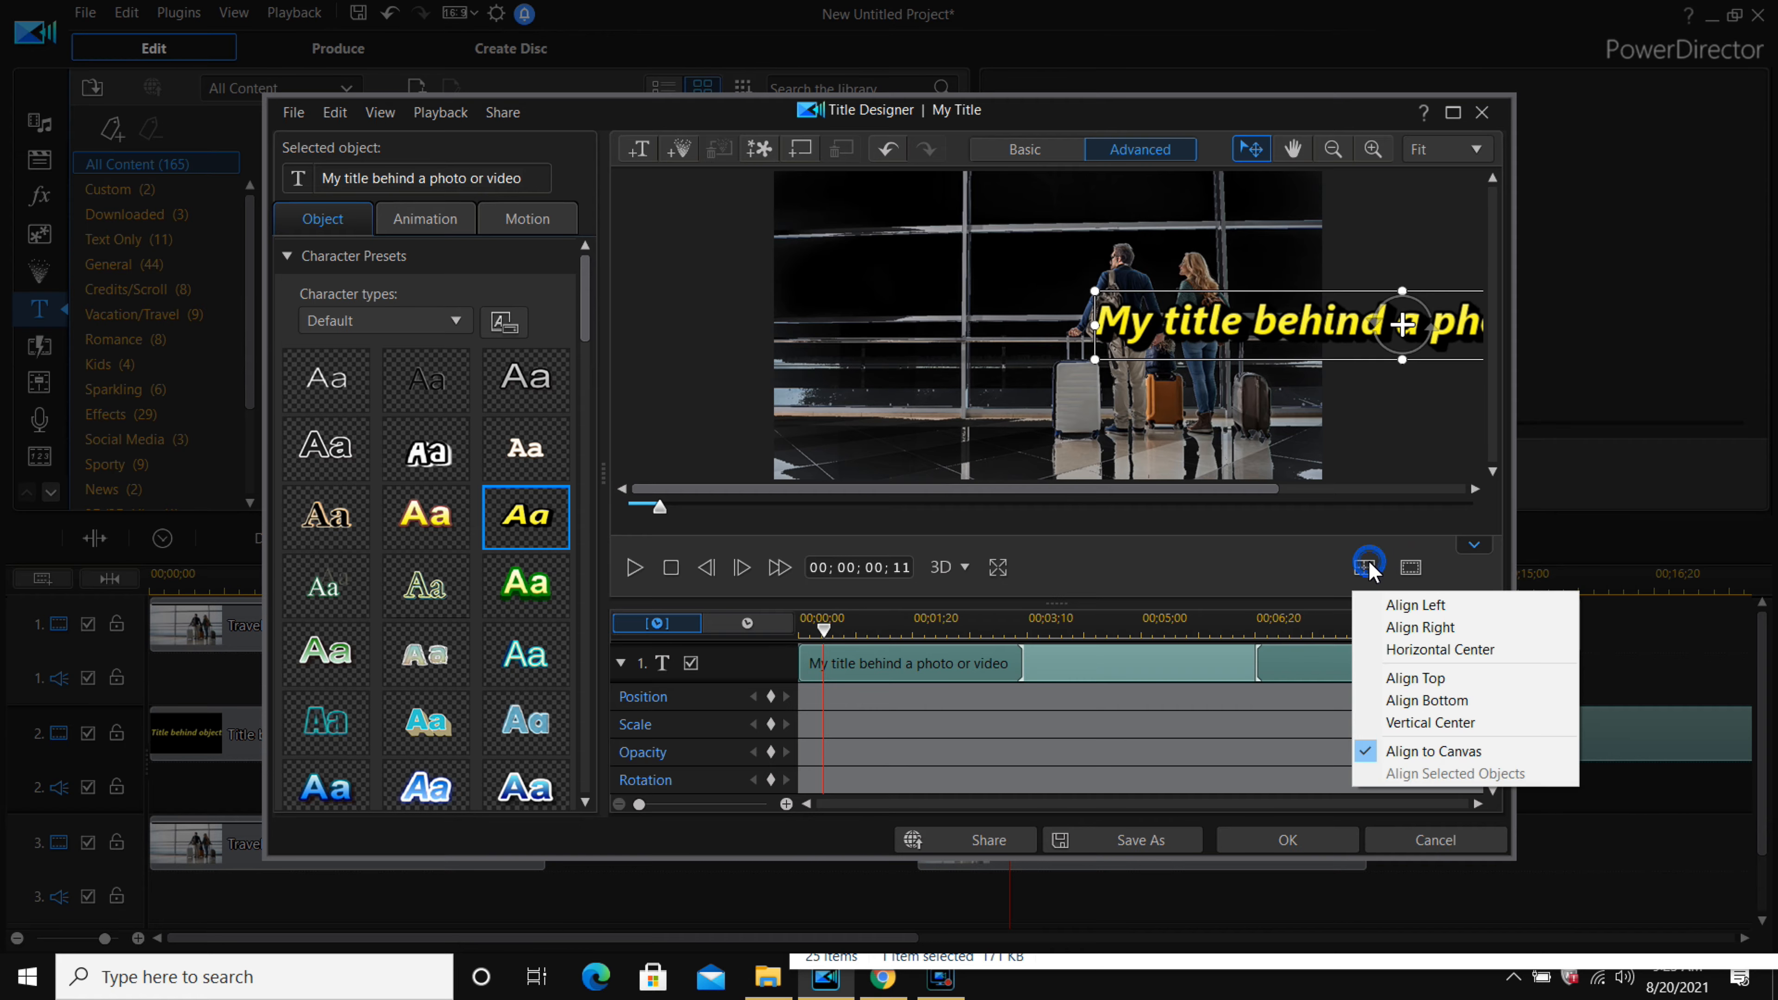
pyautogui.click(1407, 649)
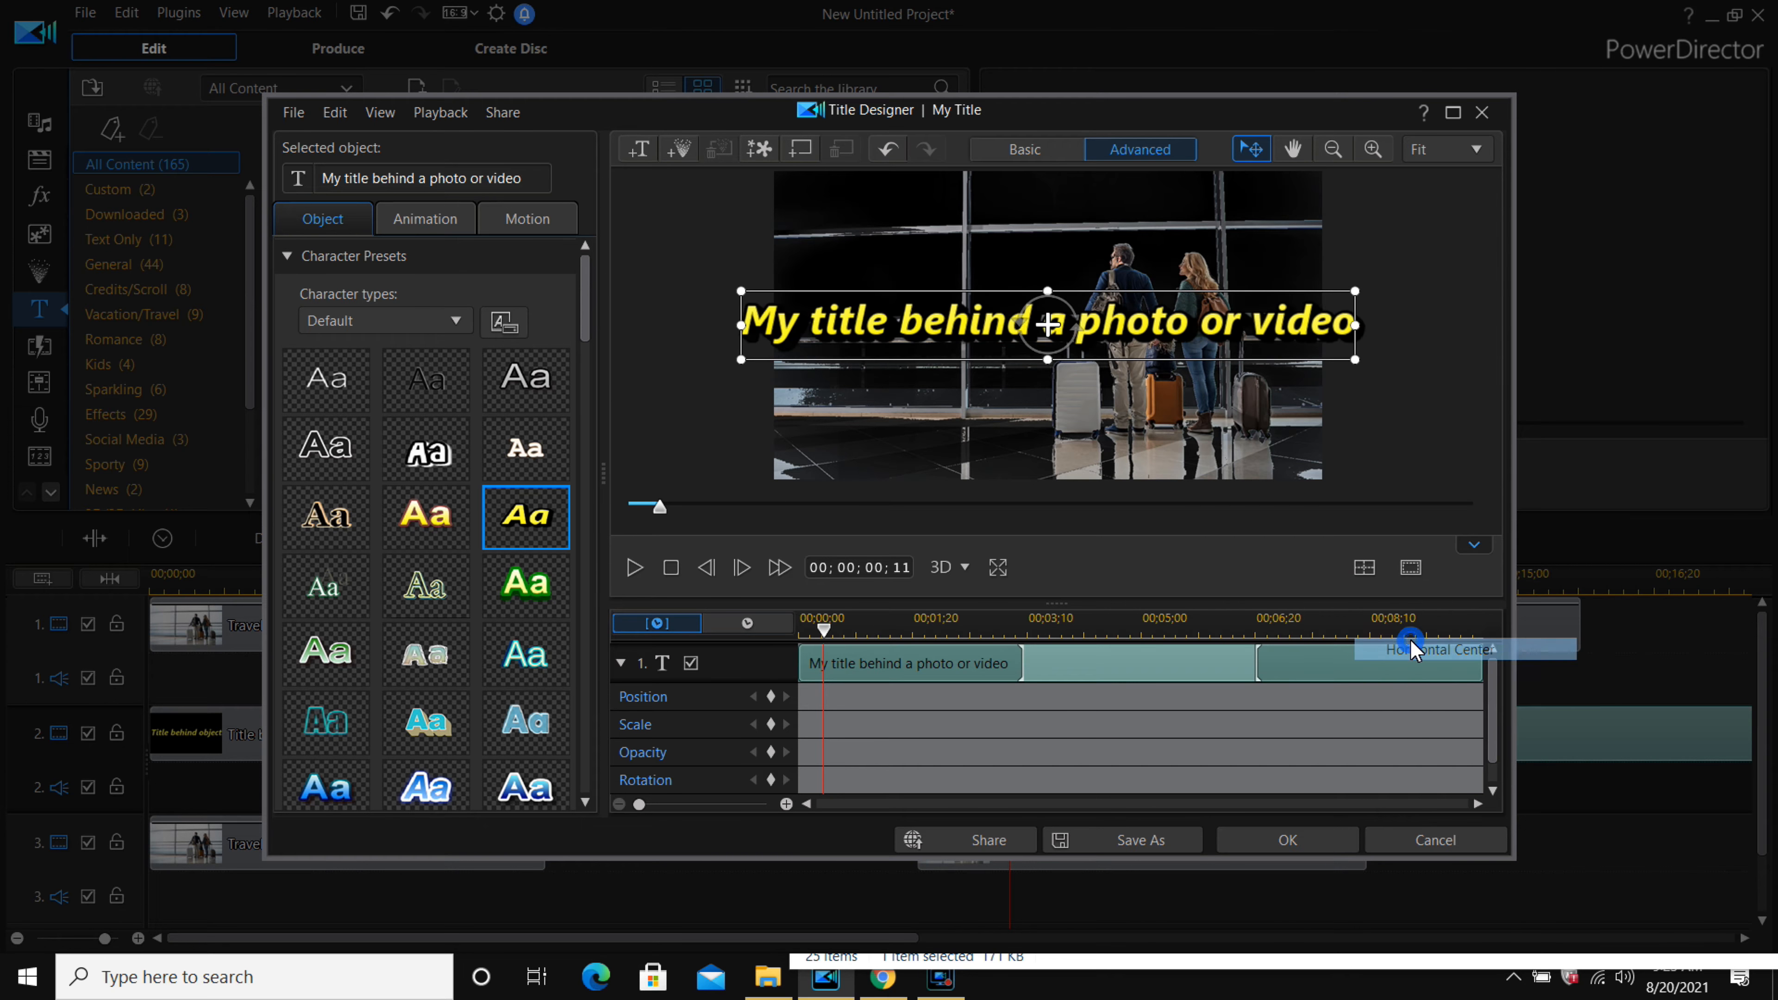
pyautogui.moveTo(1356, 366); pyautogui.dragTo(1325, 354)
pyautogui.click(1330, 842)
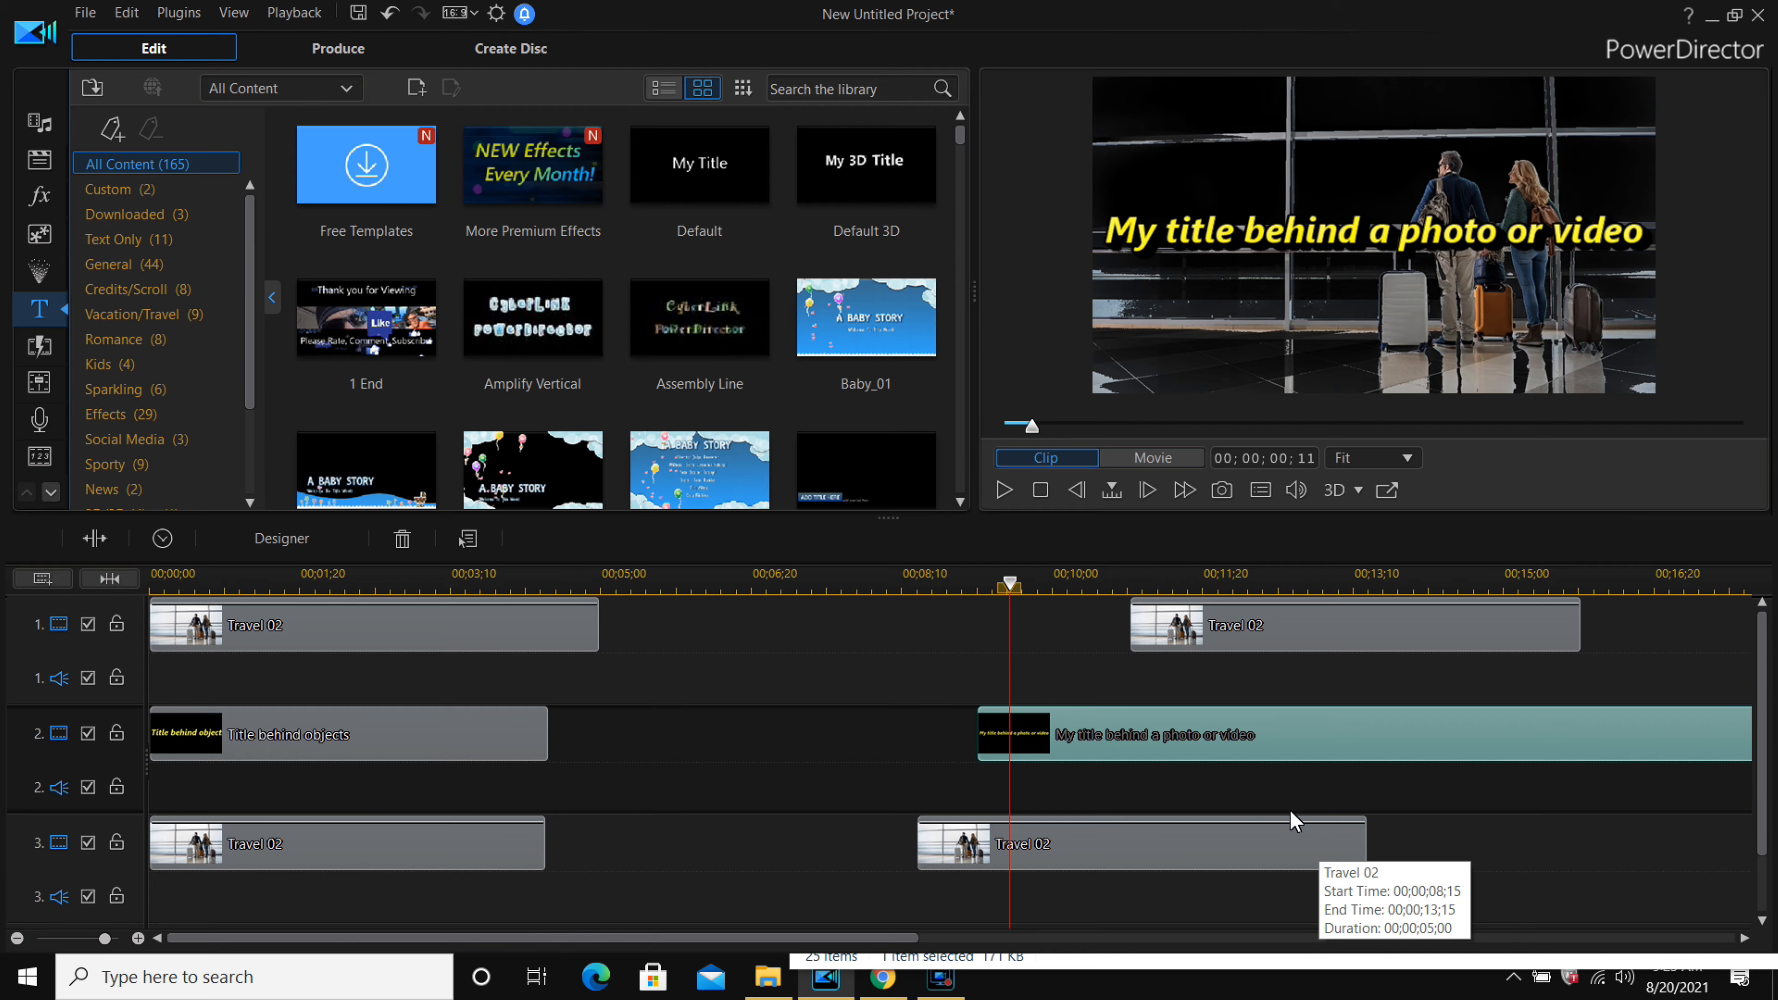
# Move the track 3 Travel 02 clip, the title clip and the track 1 Travel 02 clip left to start near 5 seconds.
pyautogui.moveTo(1113, 848); pyautogui.dragTo(866, 847)
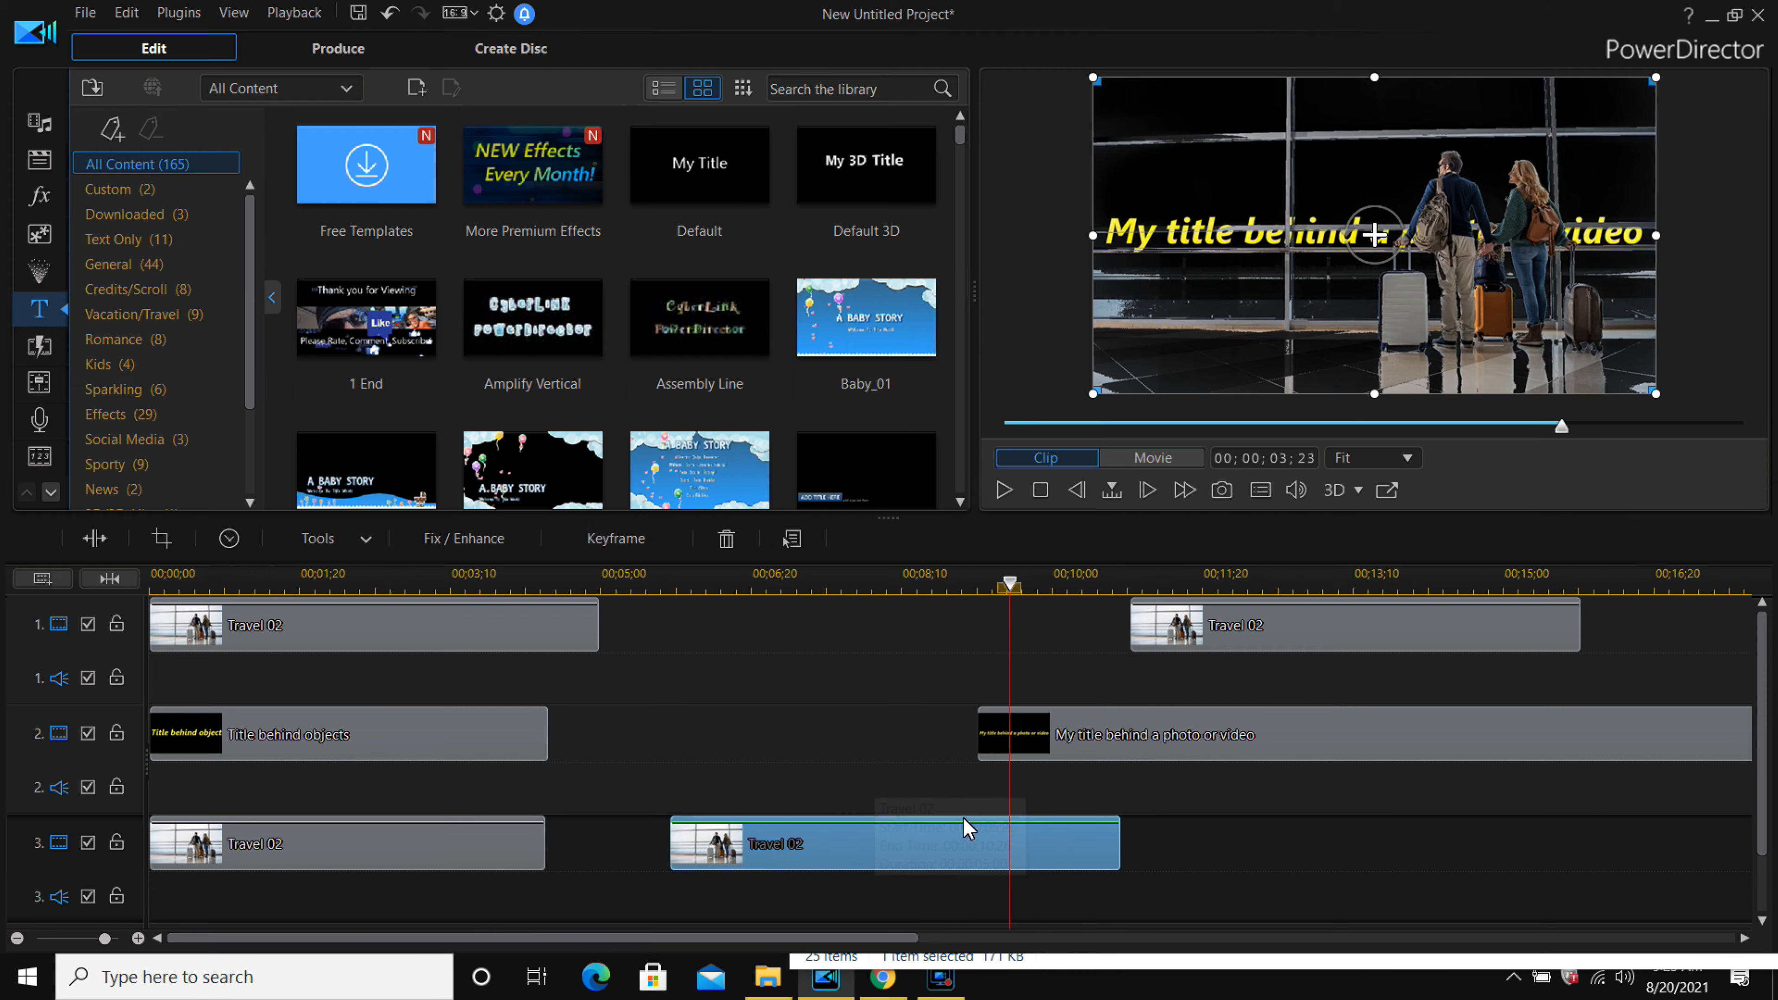
pyautogui.click(1230, 725)
pyautogui.moveTo(1082, 754); pyautogui.dragTo(928, 767)
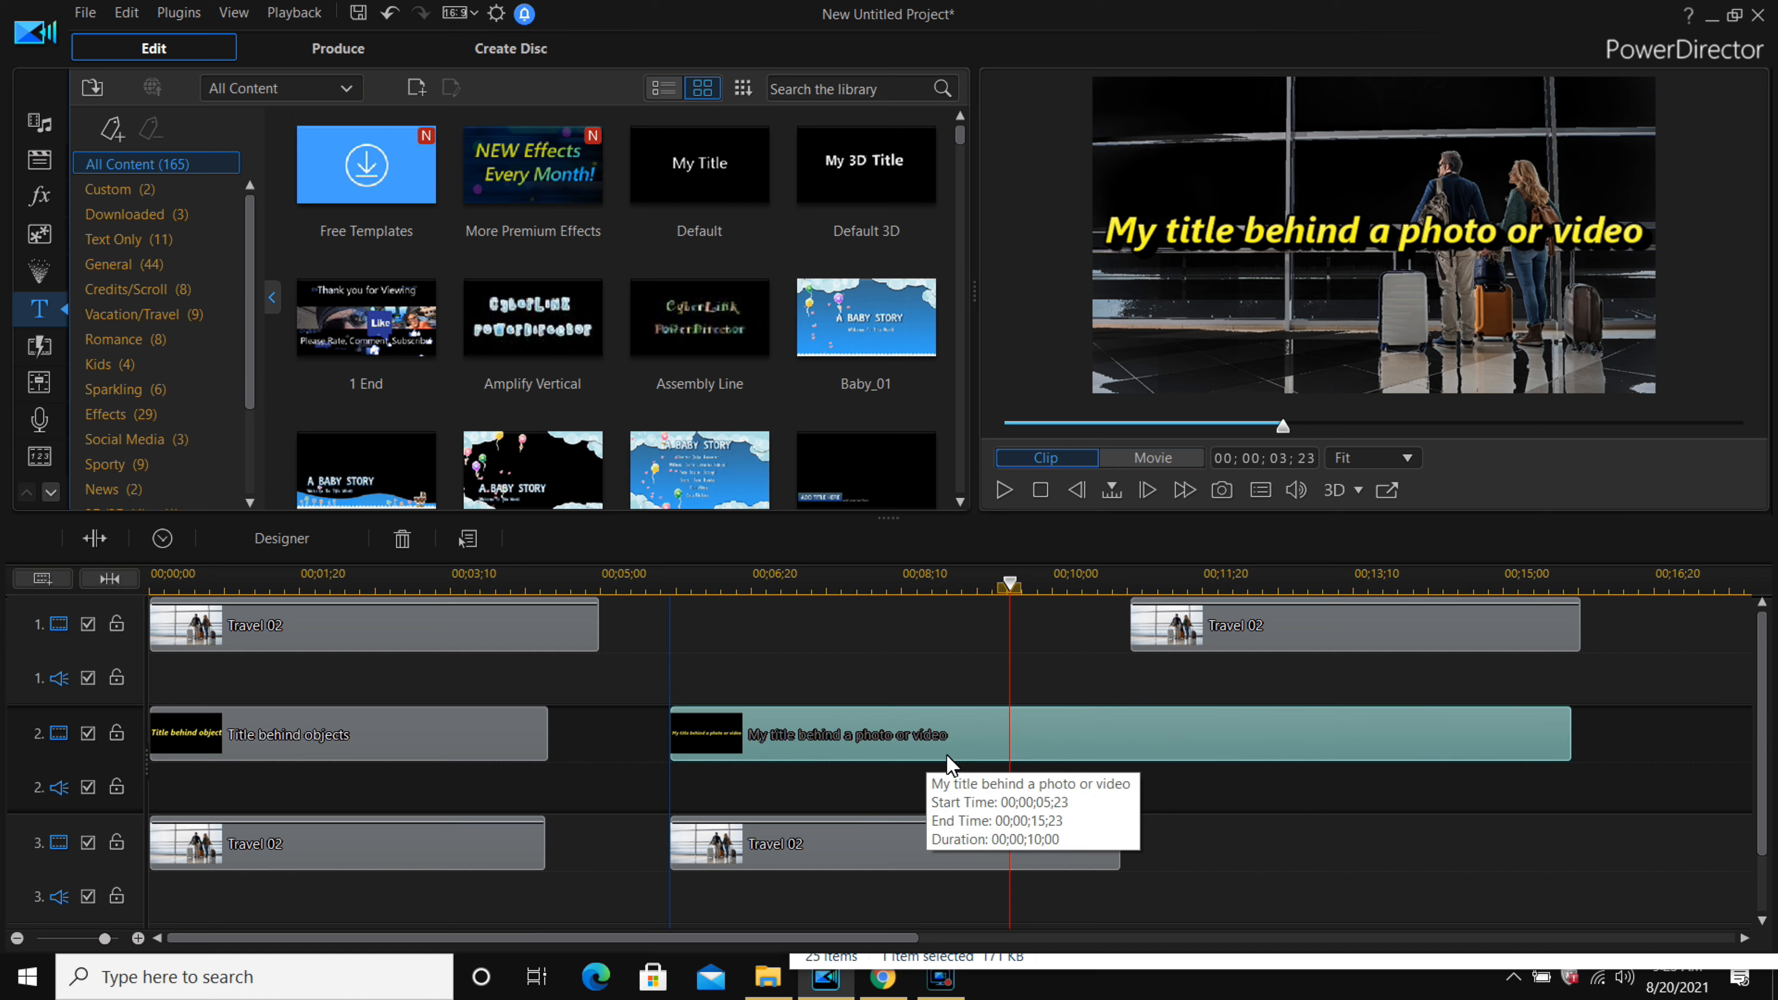
pyautogui.moveTo(1310, 626); pyautogui.dragTo(846, 652)
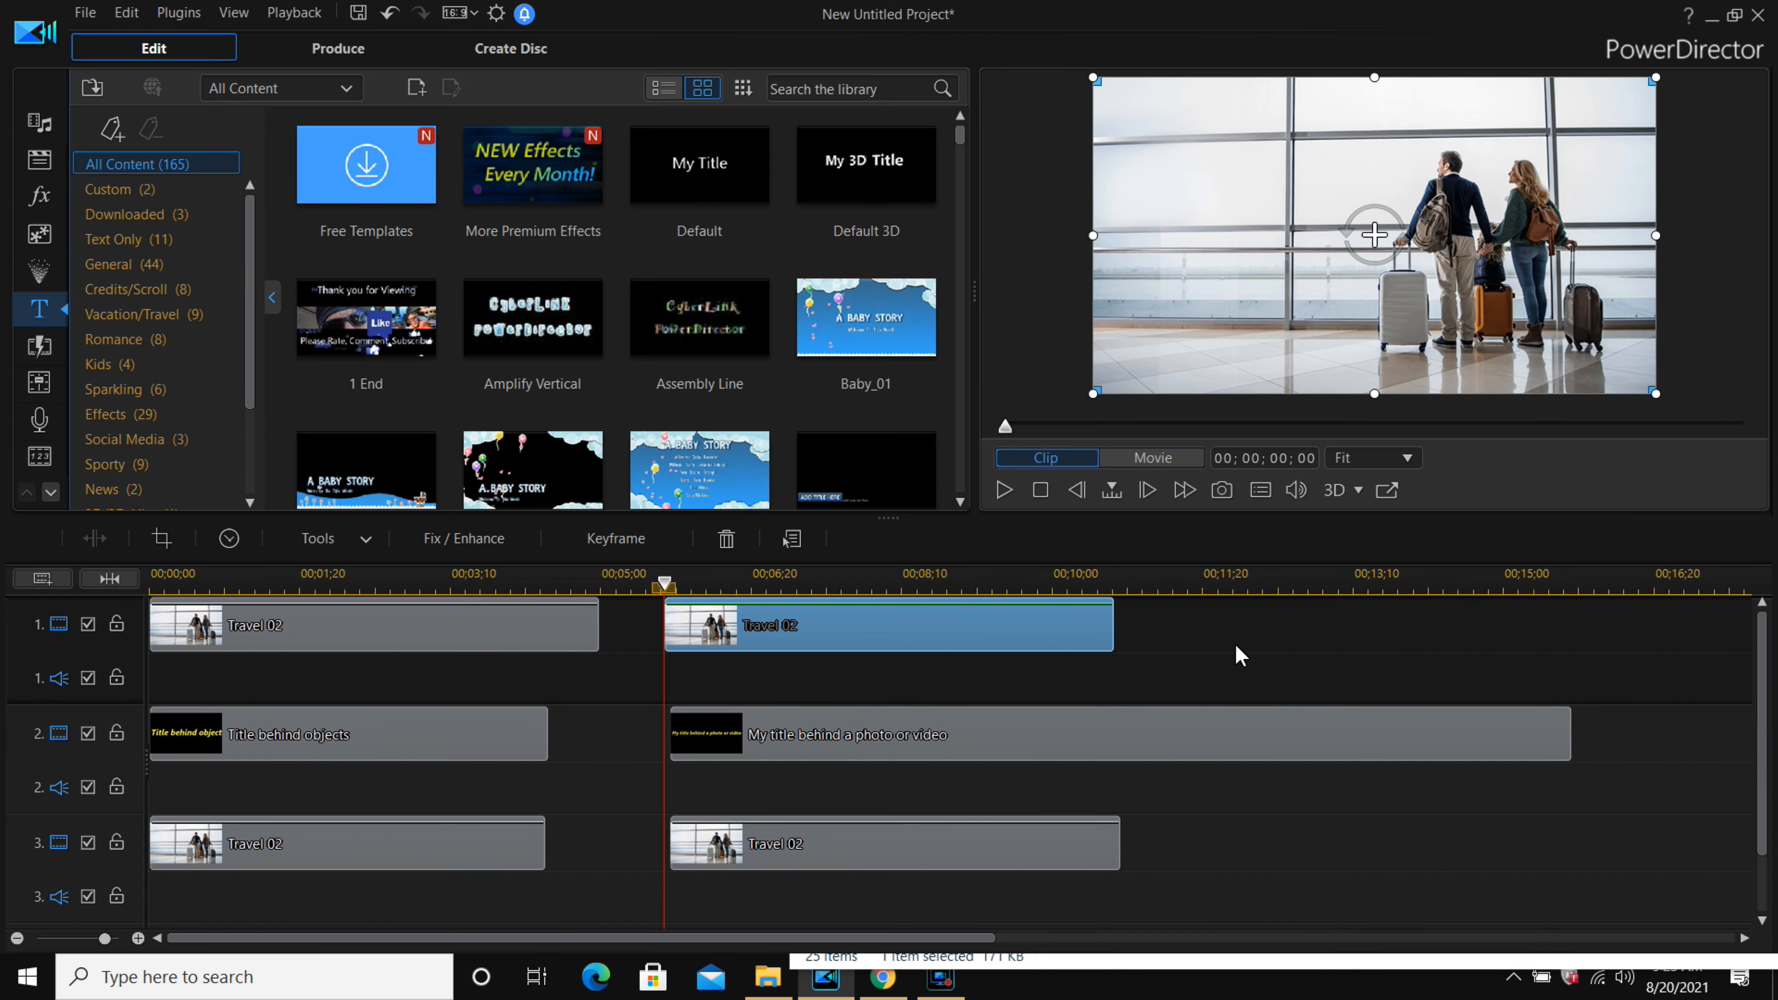
pyautogui.click(1213, 622)
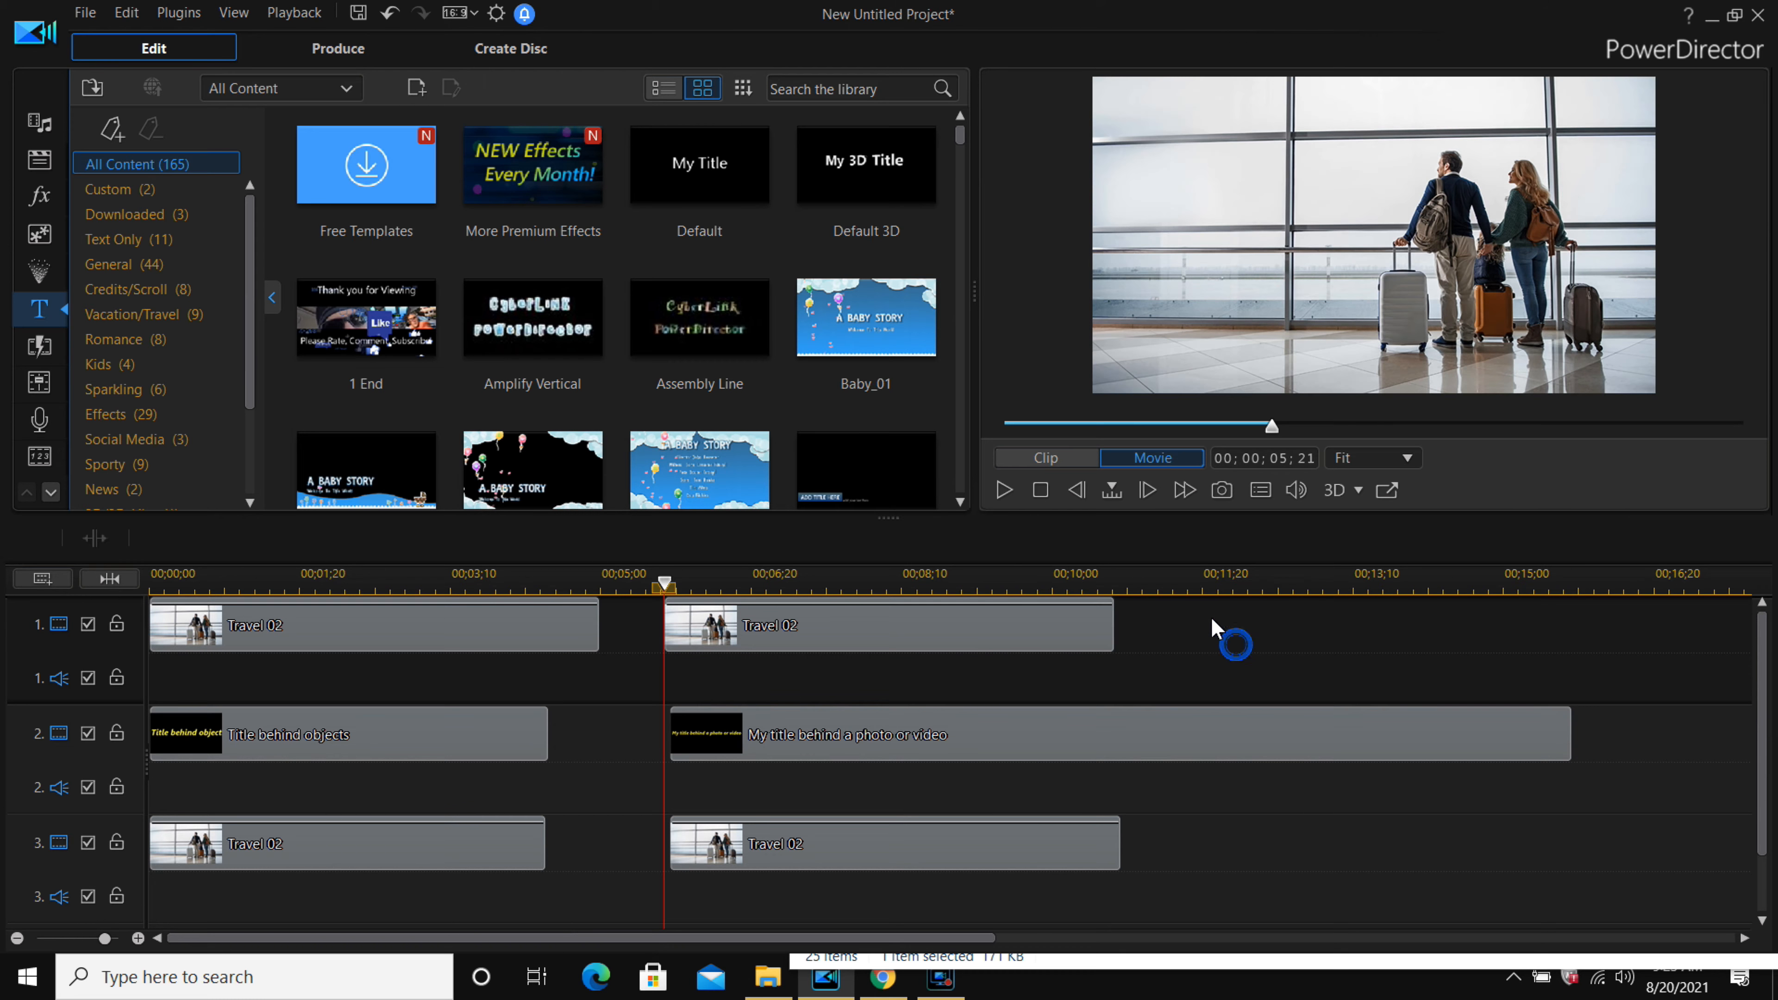
# Split the clips at 00;00;10;10 and delete the pieces after that point.
pyautogui.click(1116, 588)
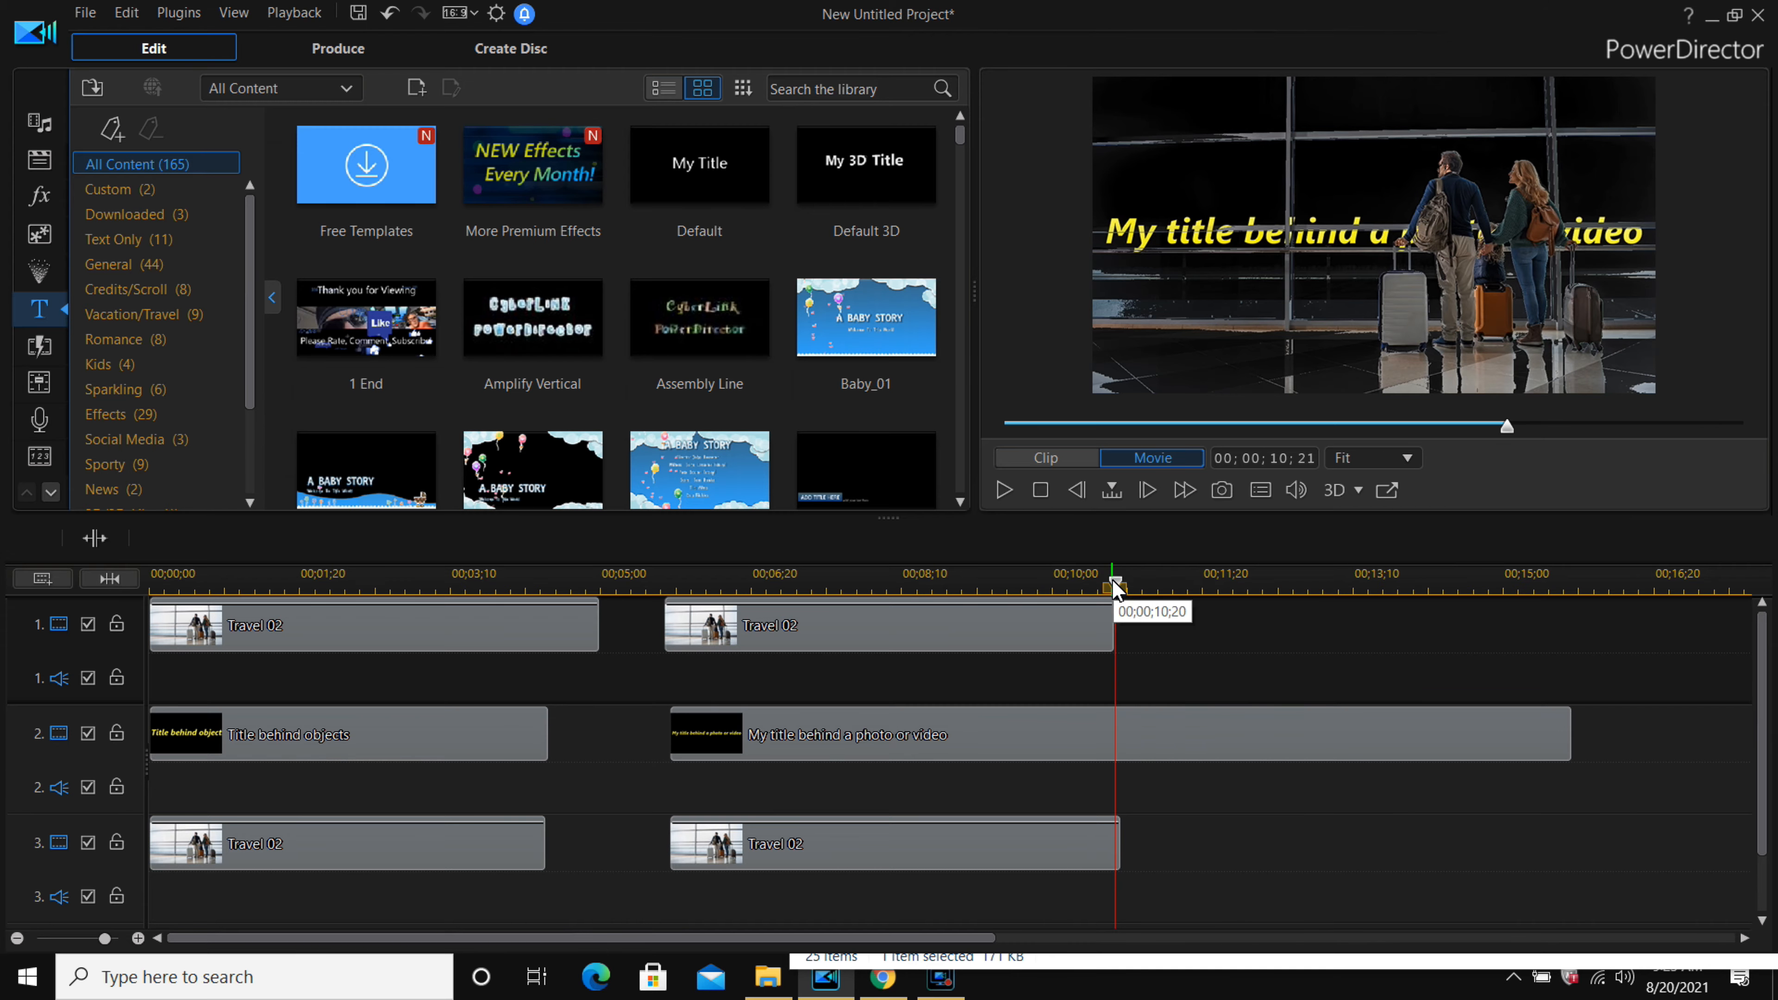
pyautogui.moveTo(1116, 588); pyautogui.dragTo(1082, 582)
pyautogui.click(80, 539)
pyautogui.moveTo(1270, 872); pyautogui.dragTo(1103, 662)
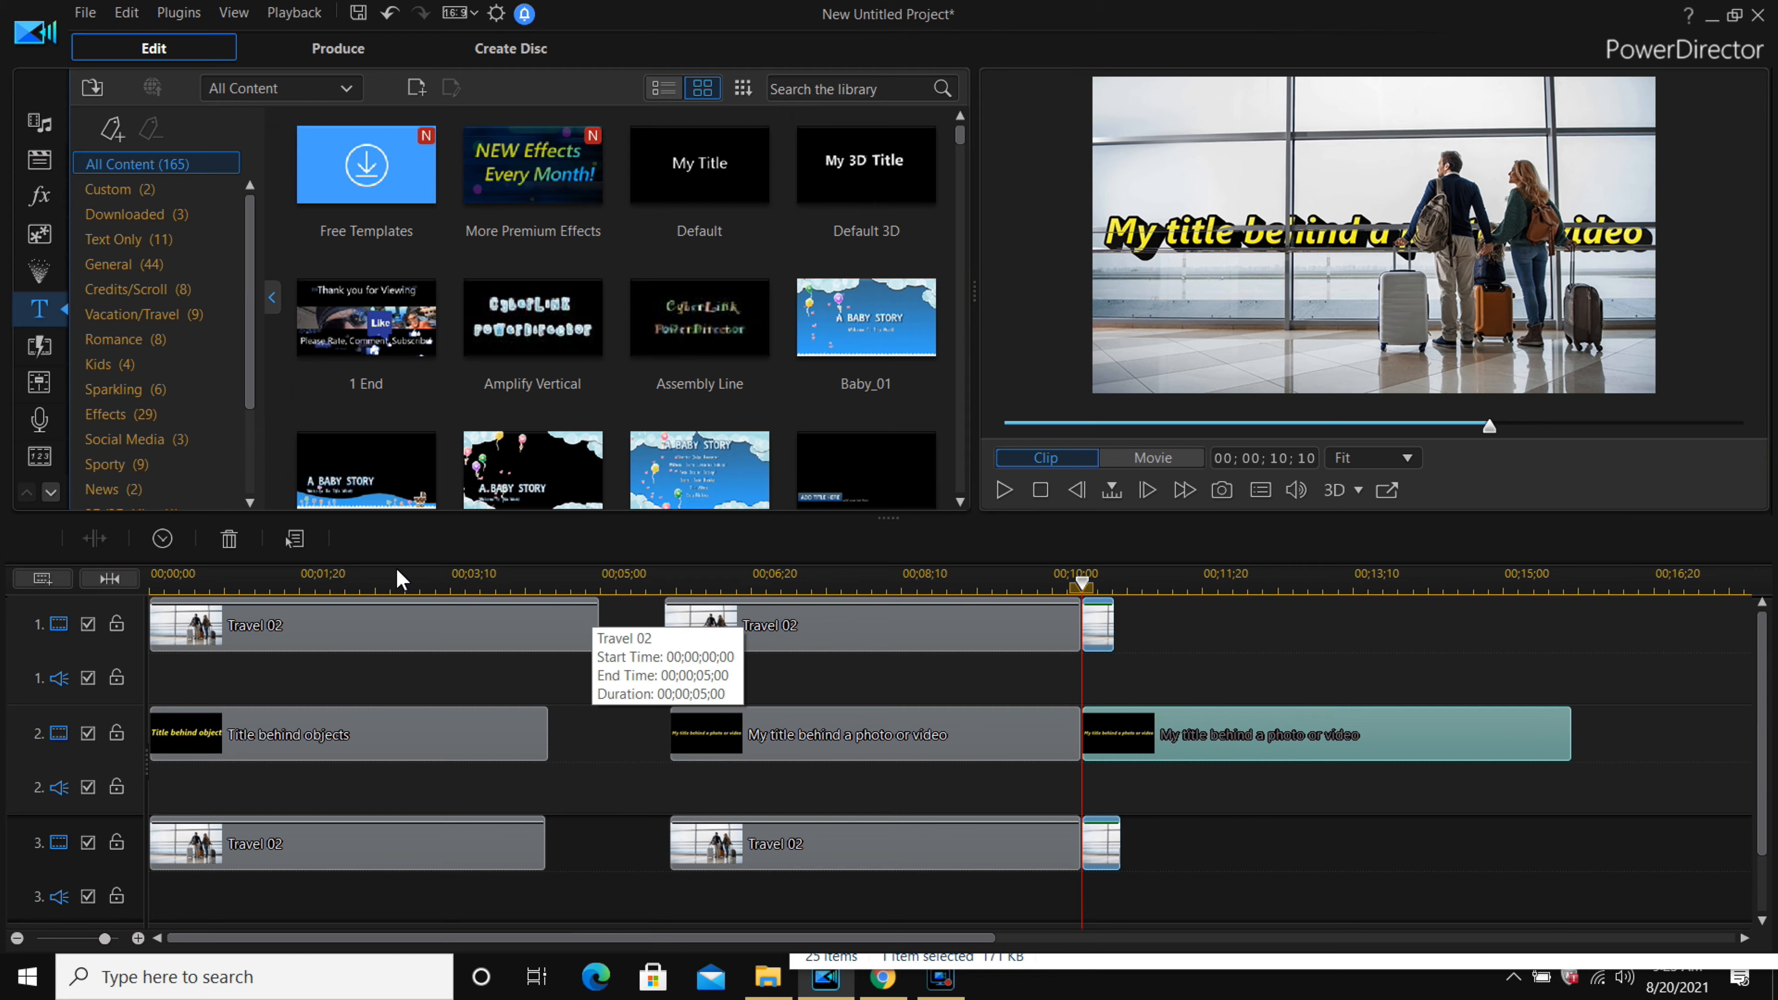
pyautogui.click(234, 539)
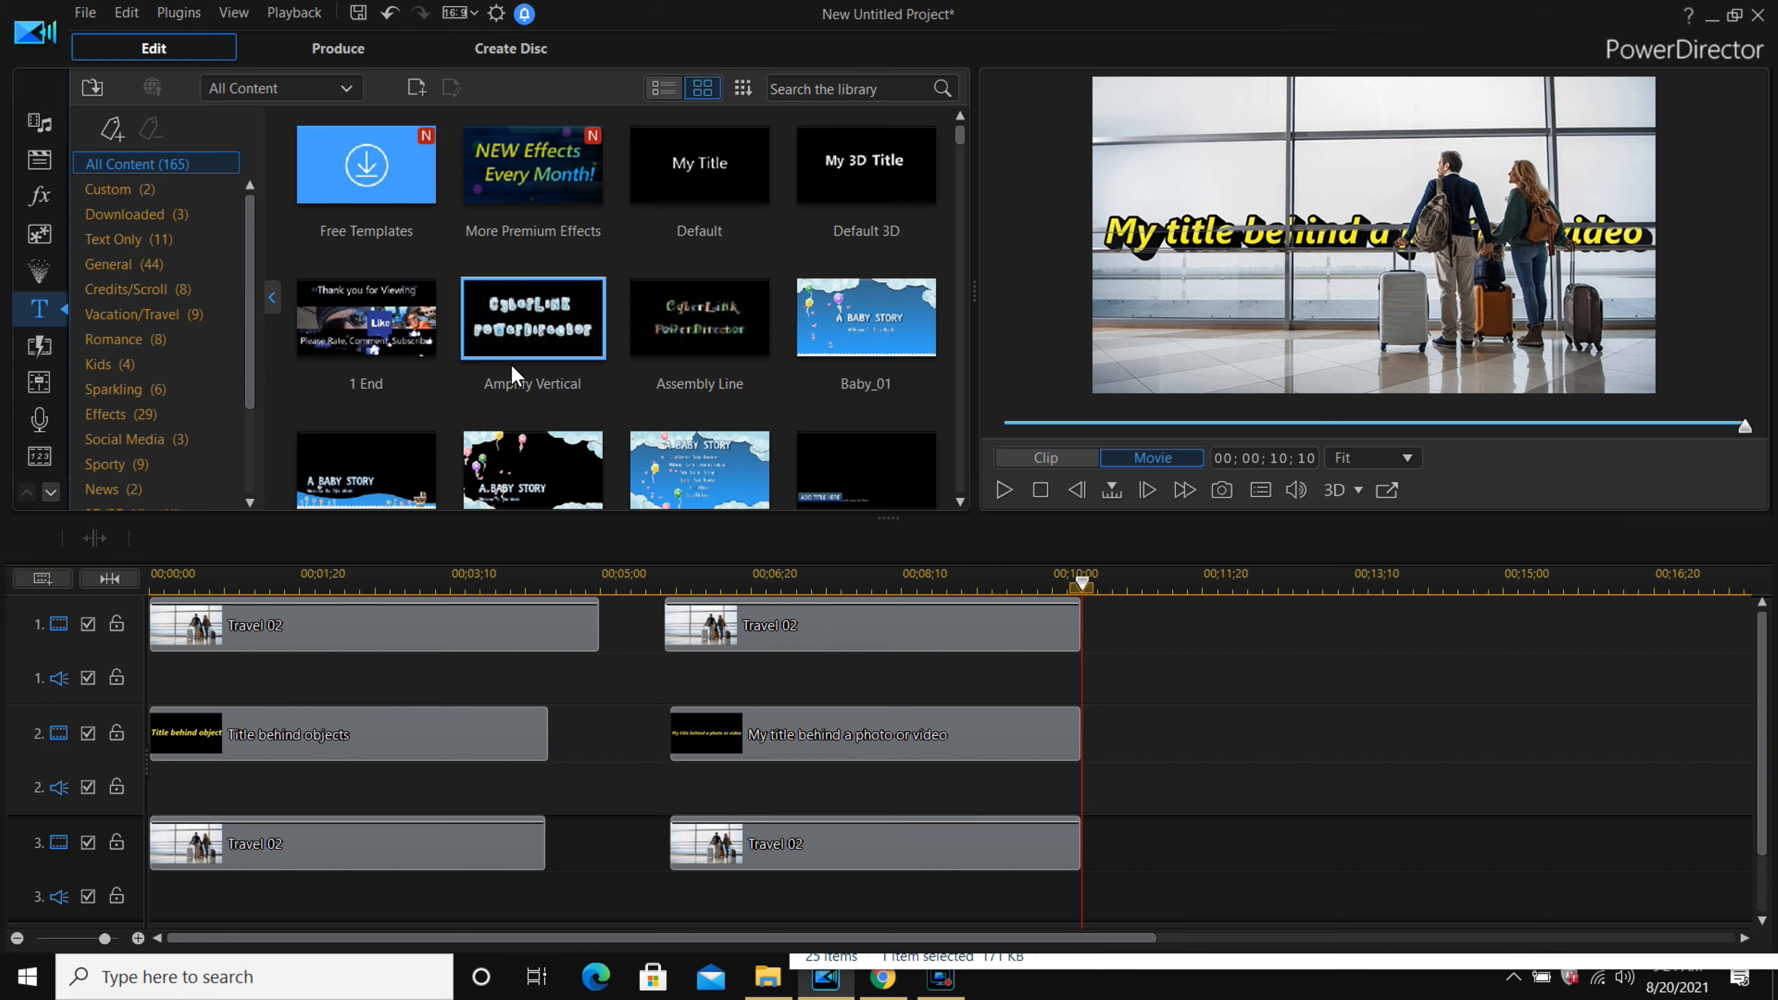
# Add Skateboard 02.mp4 from the media library to track 3 right after the Travel 02 clip.
pyautogui.click(52, 129)
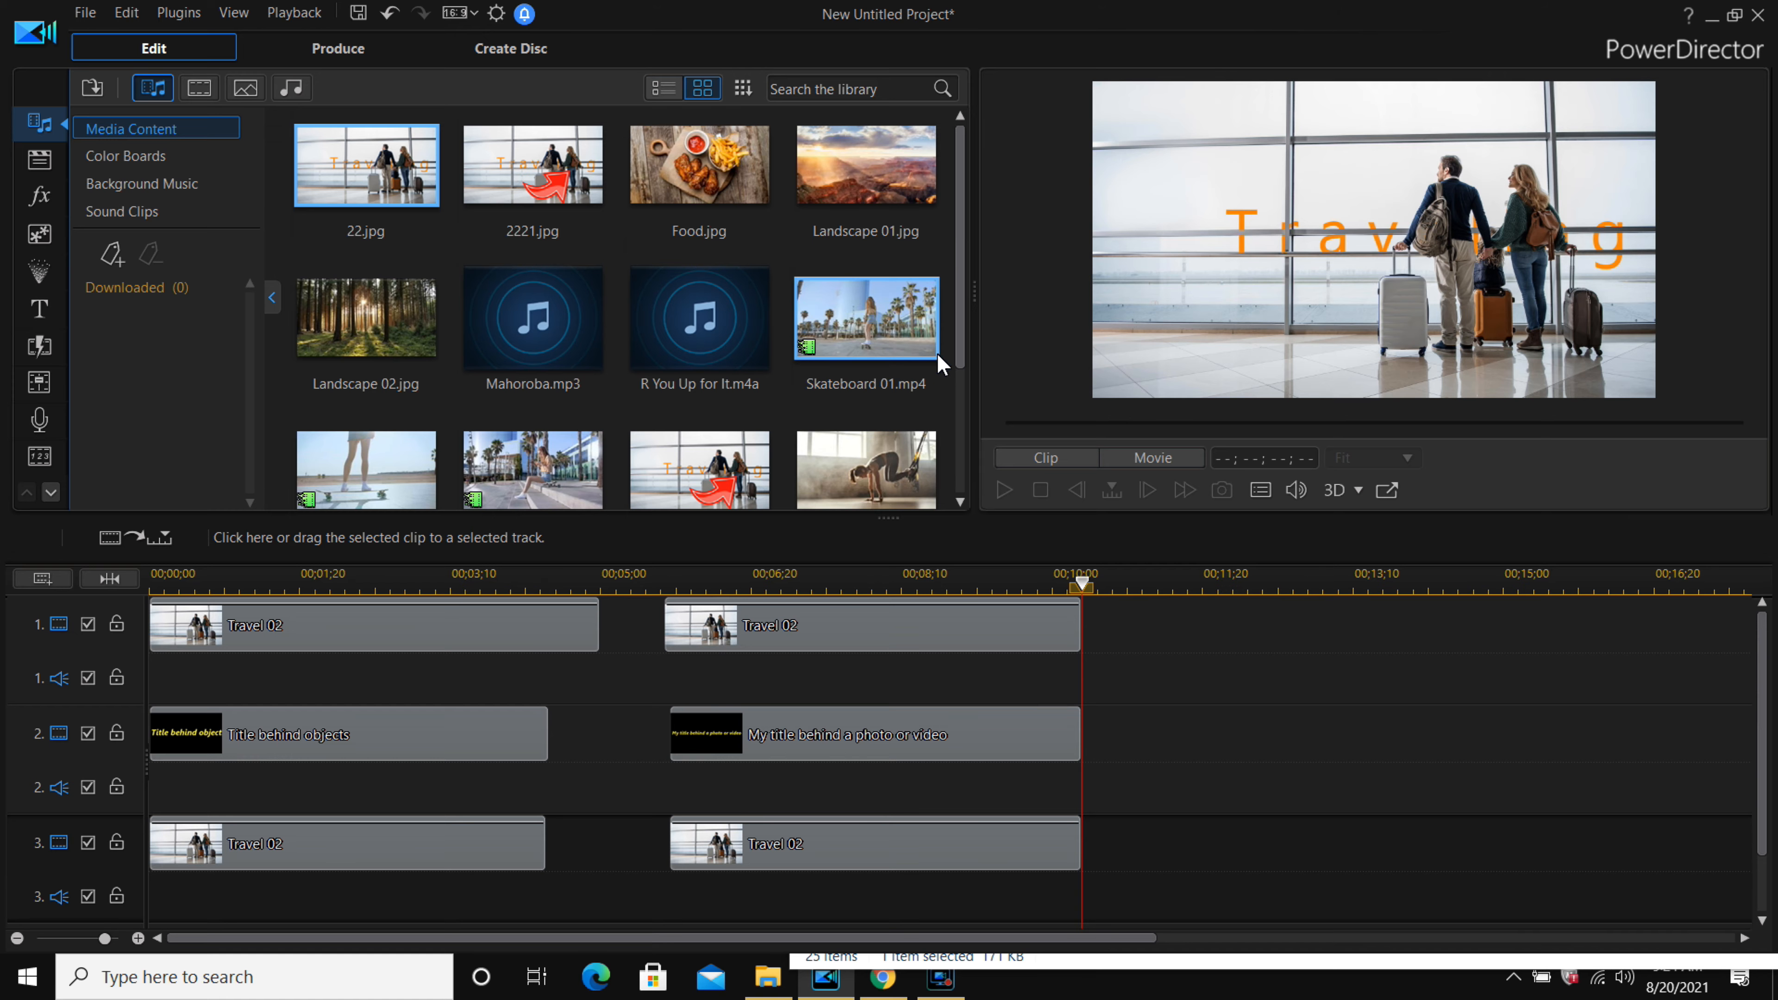
pyautogui.scroll(-3, 952, 359)
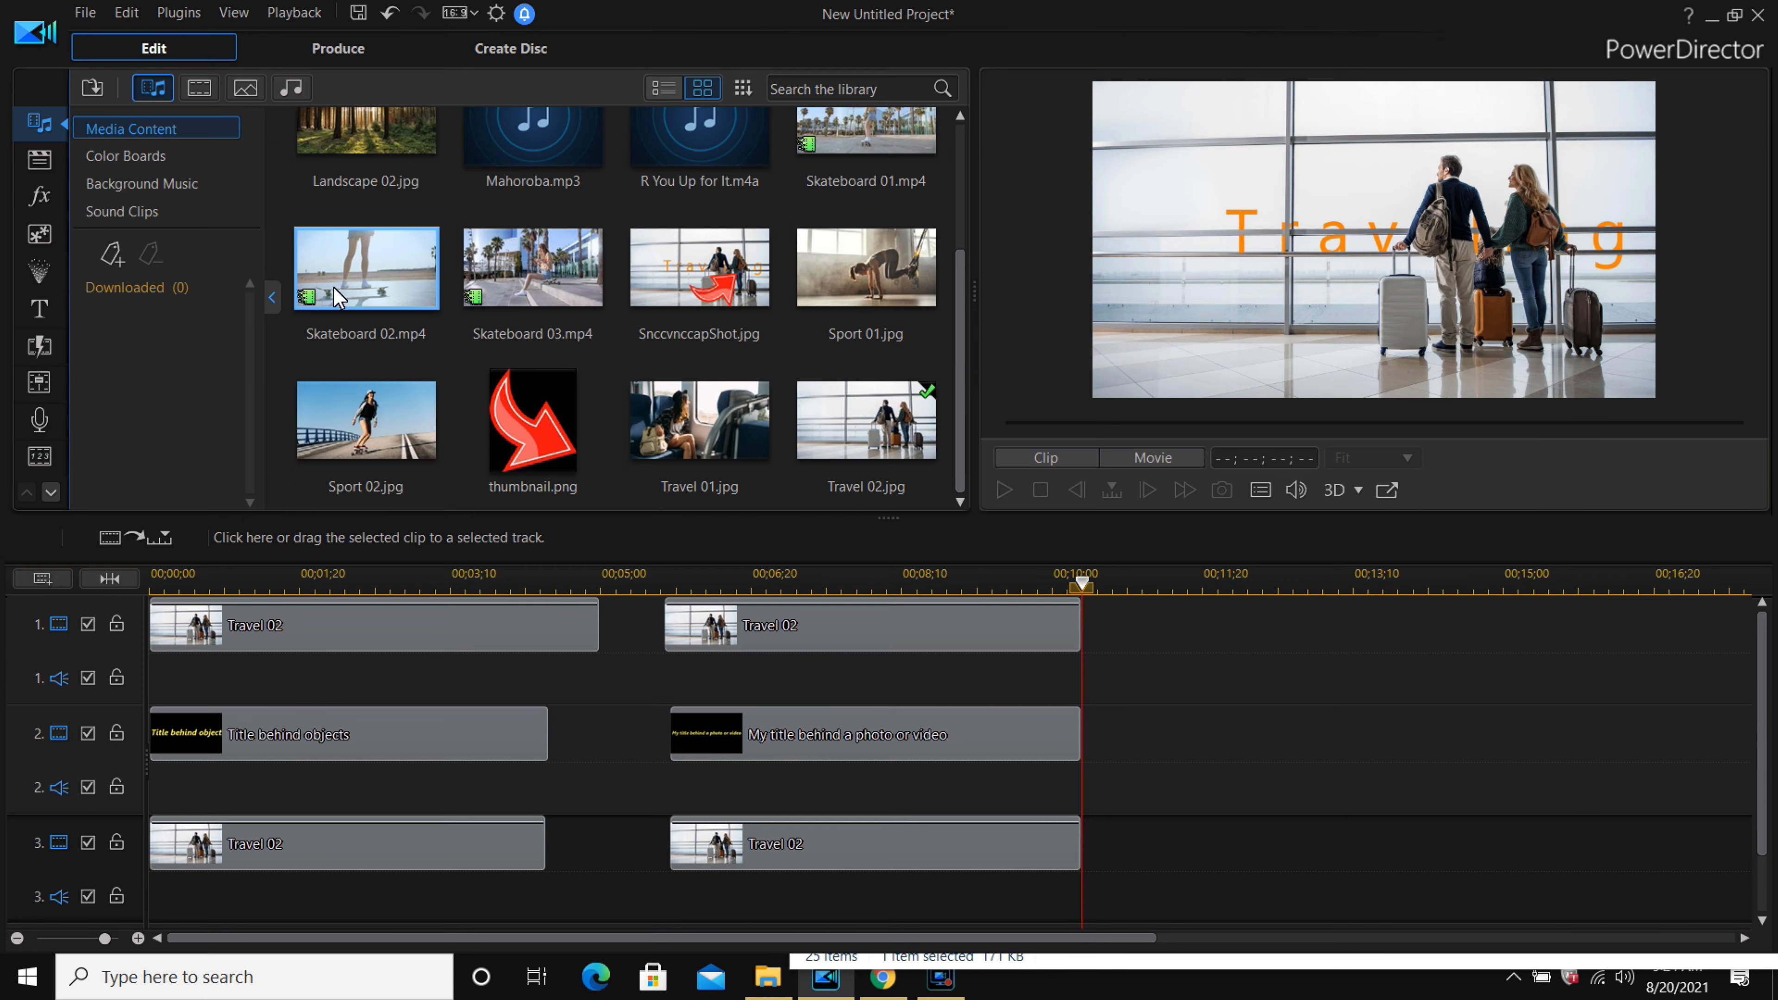
pyautogui.moveTo(370, 263); pyautogui.dragTo(1125, 855)
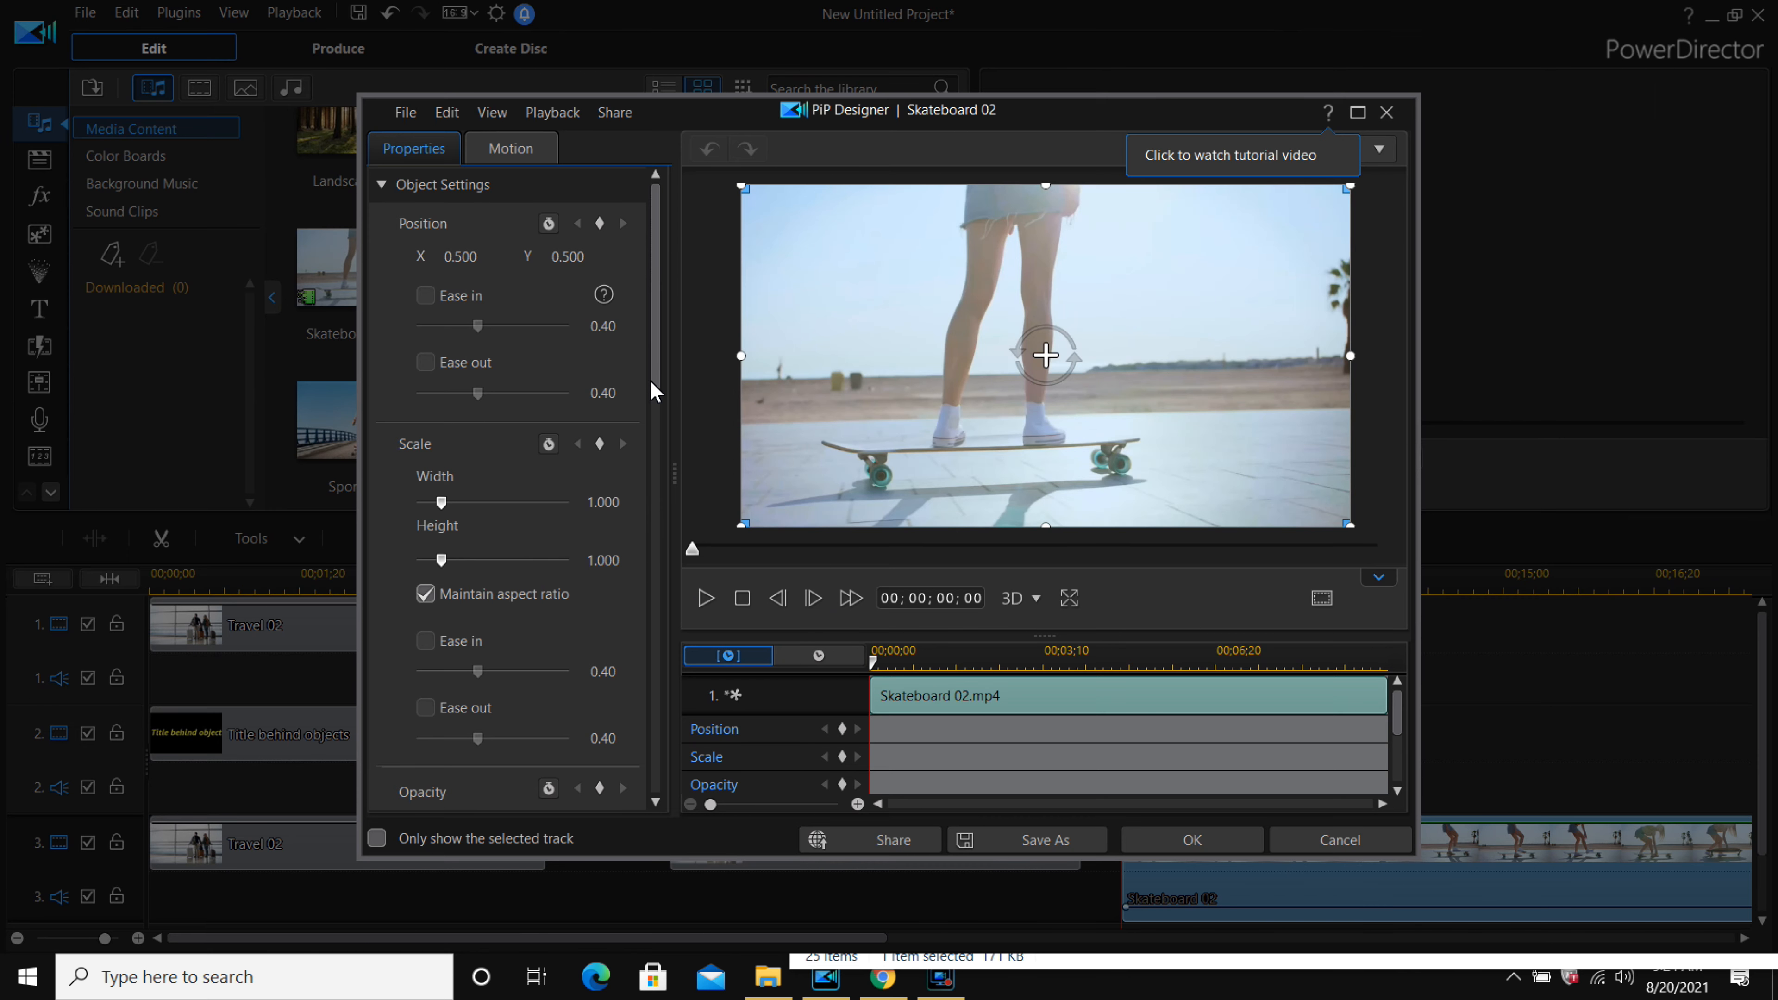
# Enable Chroma Key for the Skateboard 02 clip, pick the sky colour as the key, and set Color Range to 48.
pyautogui.moveTo(658, 391); pyautogui.dragTo(658, 666)
pyautogui.click(405, 413)
pyautogui.click(413, 463)
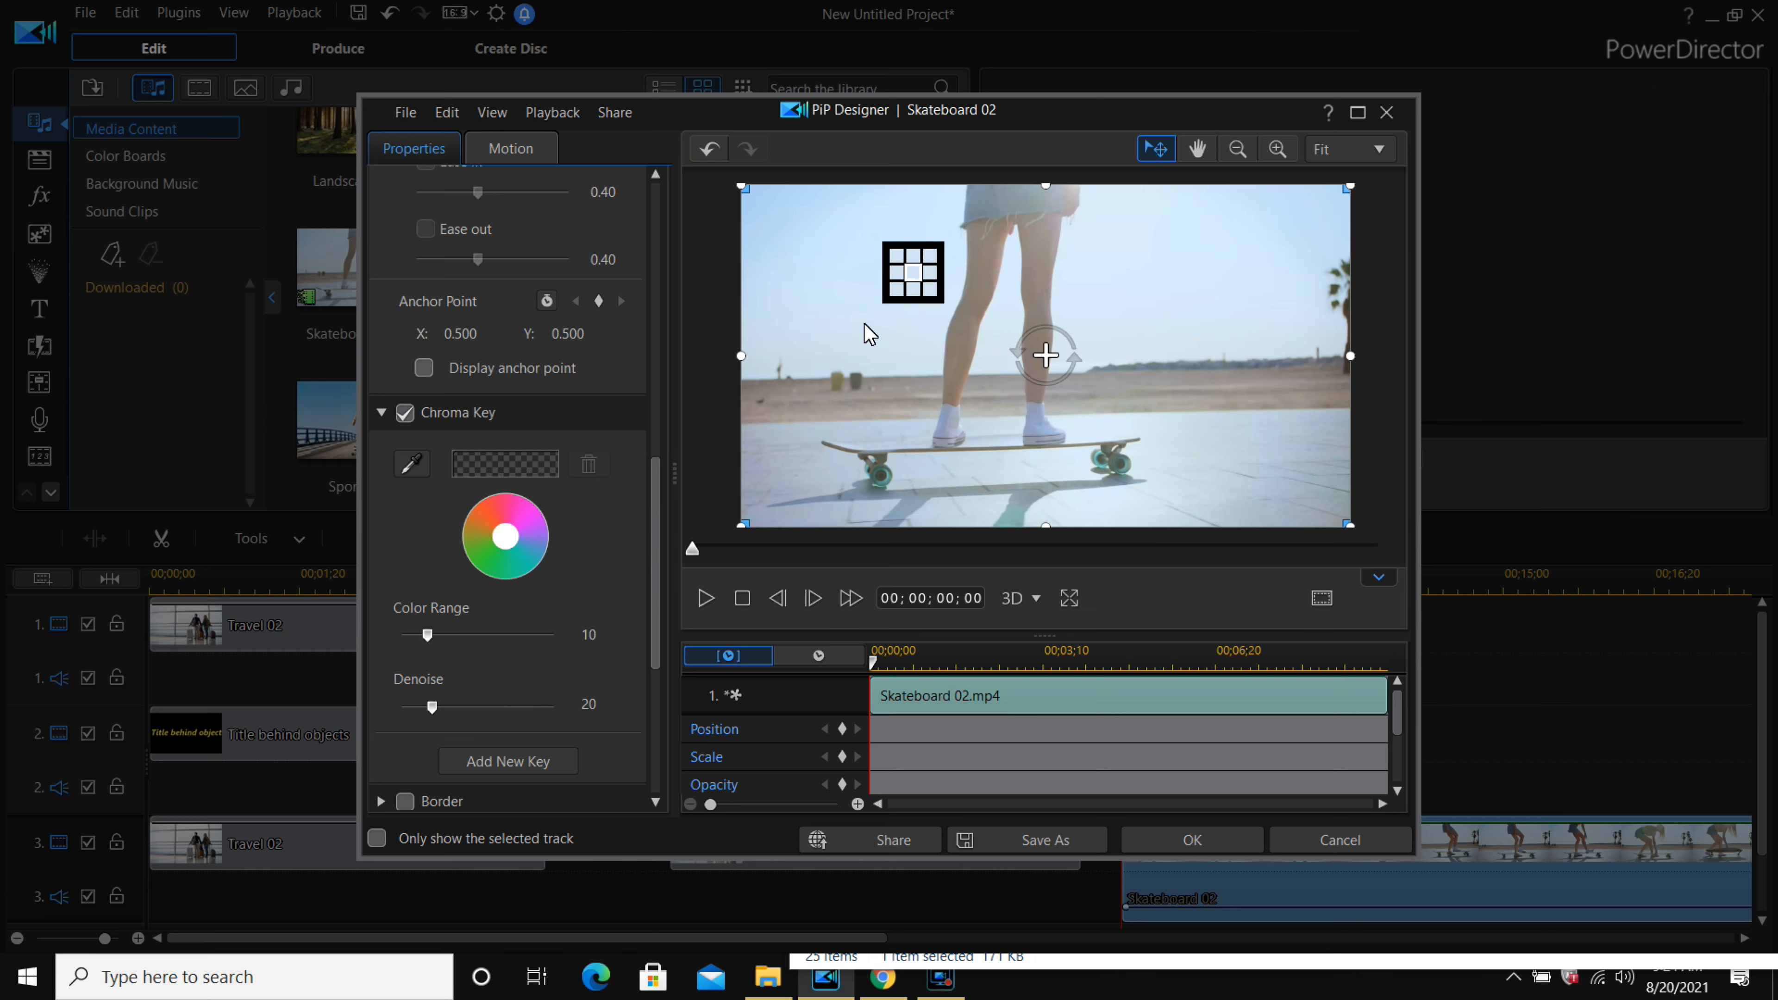
pyautogui.click(864, 324)
pyautogui.moveTo(432, 648); pyautogui.dragTo(528, 643)
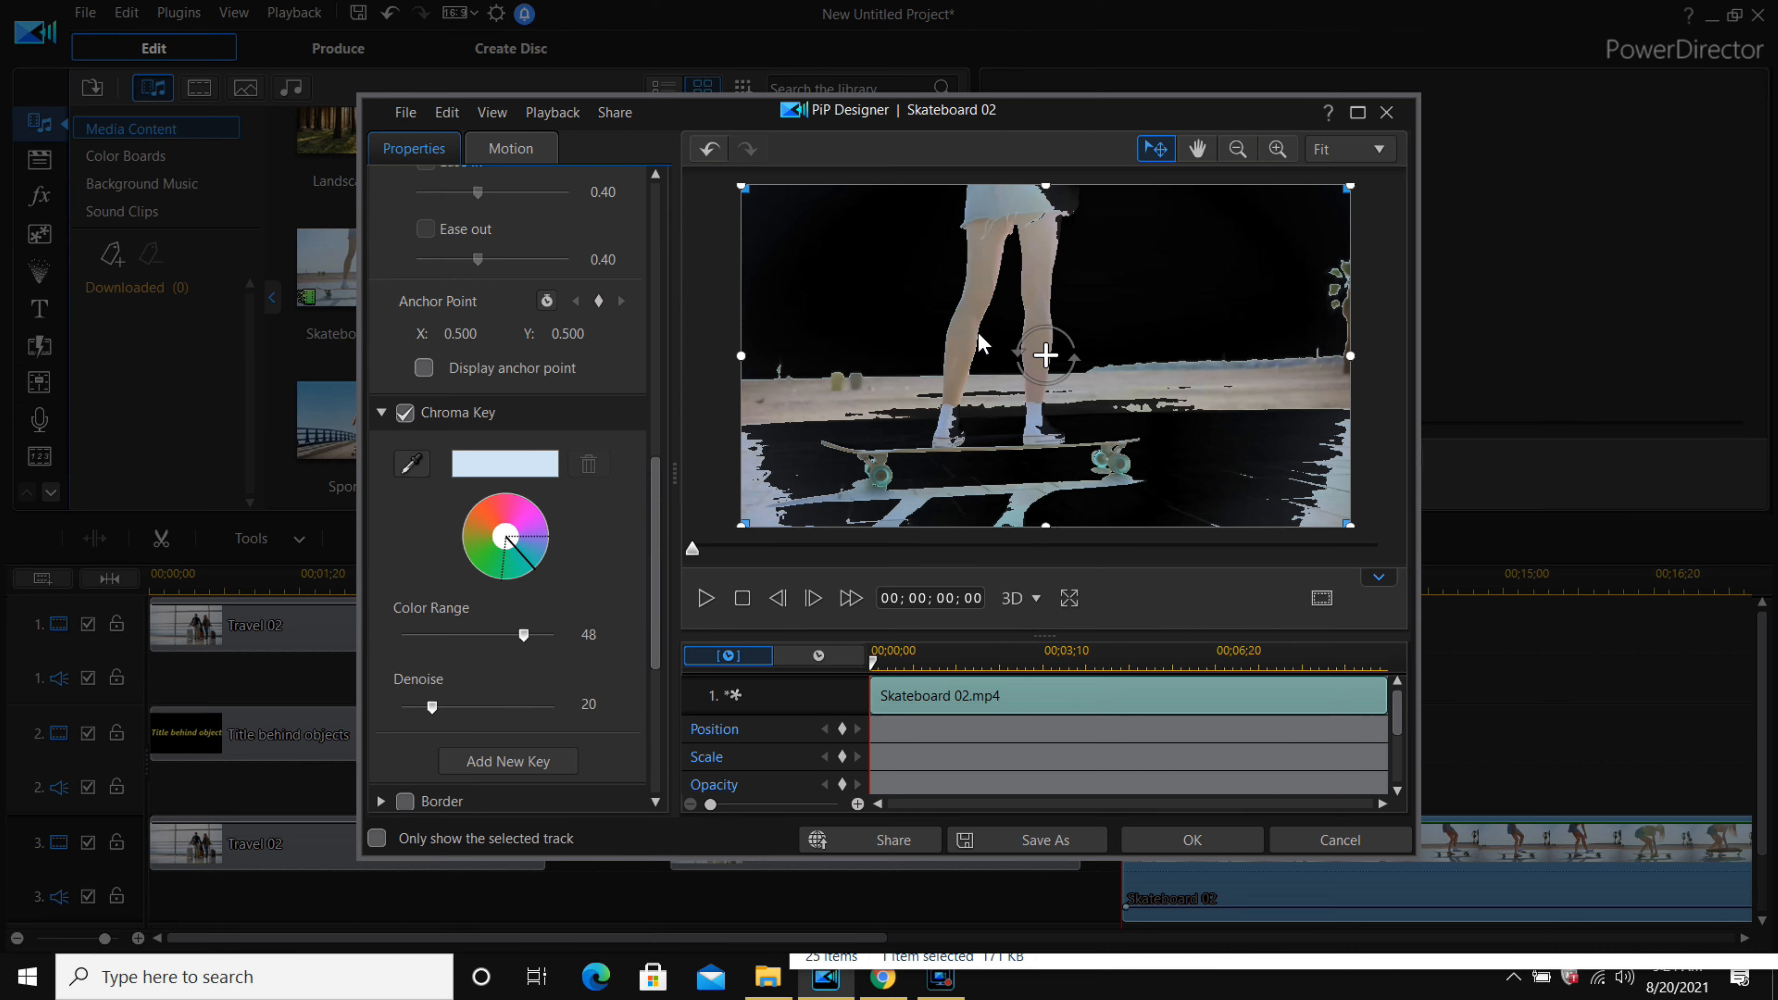
pyautogui.click(1193, 840)
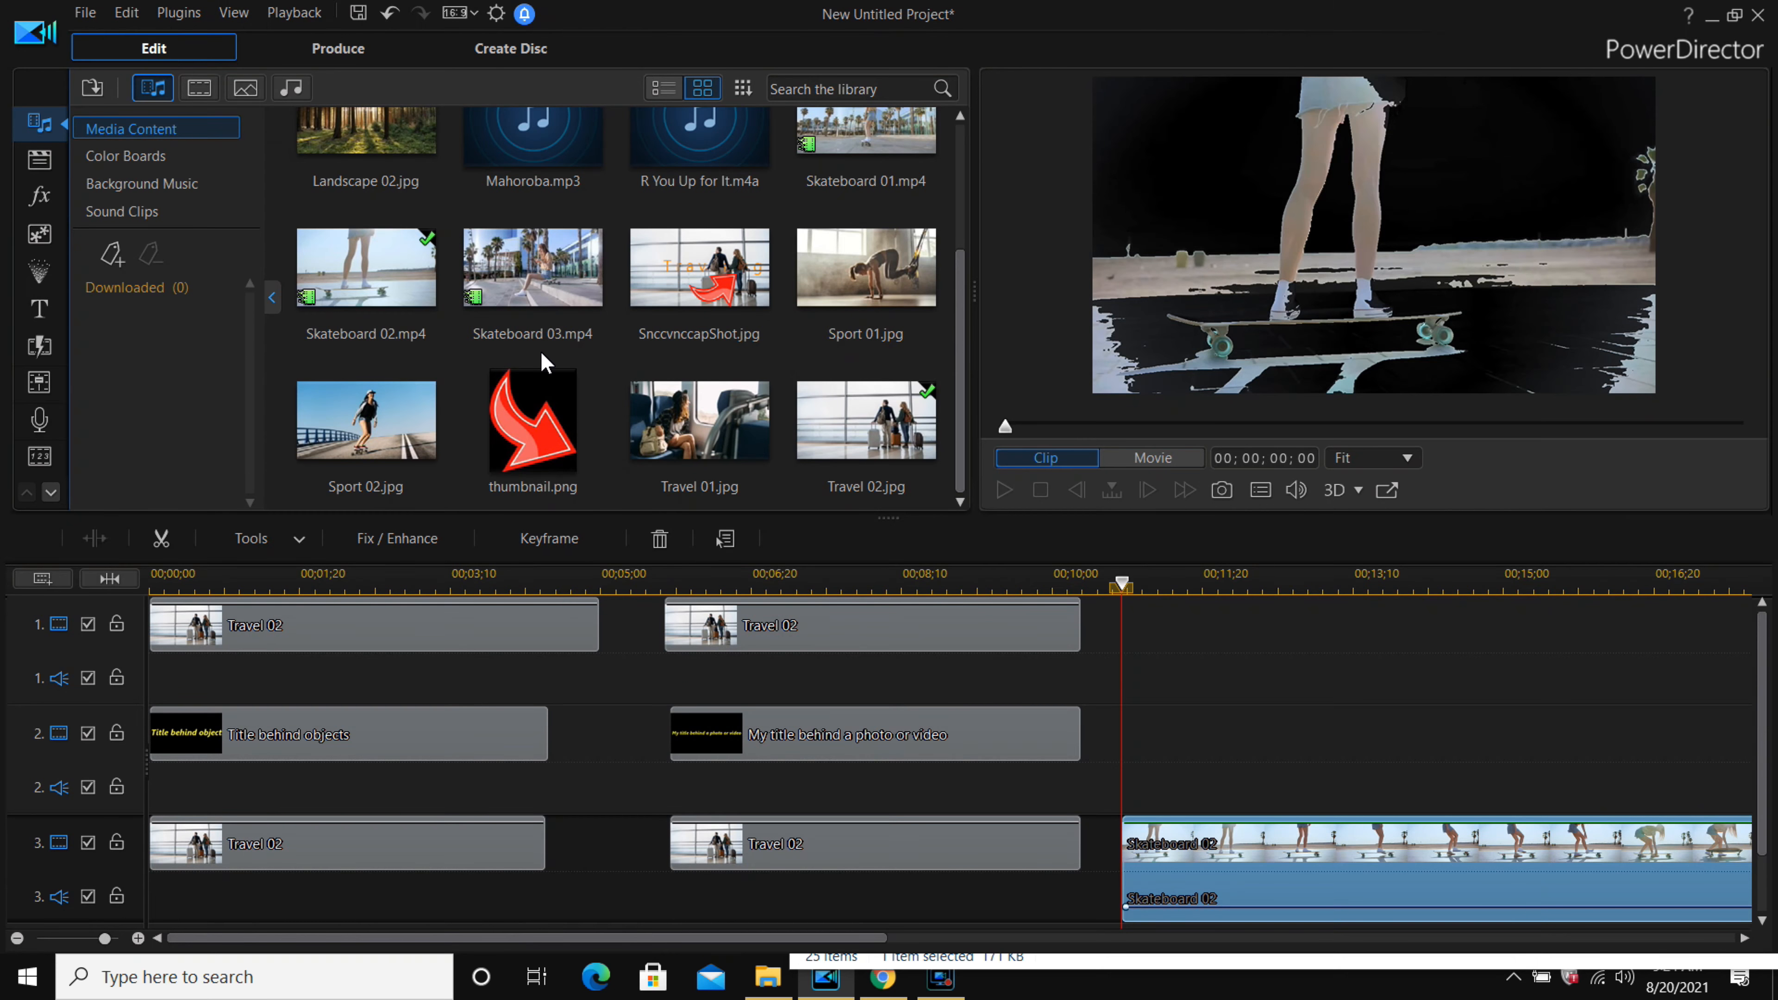
# Add Skateboard 02.mp4 to track 1 above the track 3 copy and turn off the audio of tracks 1 and 3.
pyautogui.moveTo(357, 287); pyautogui.dragTo(1127, 666)
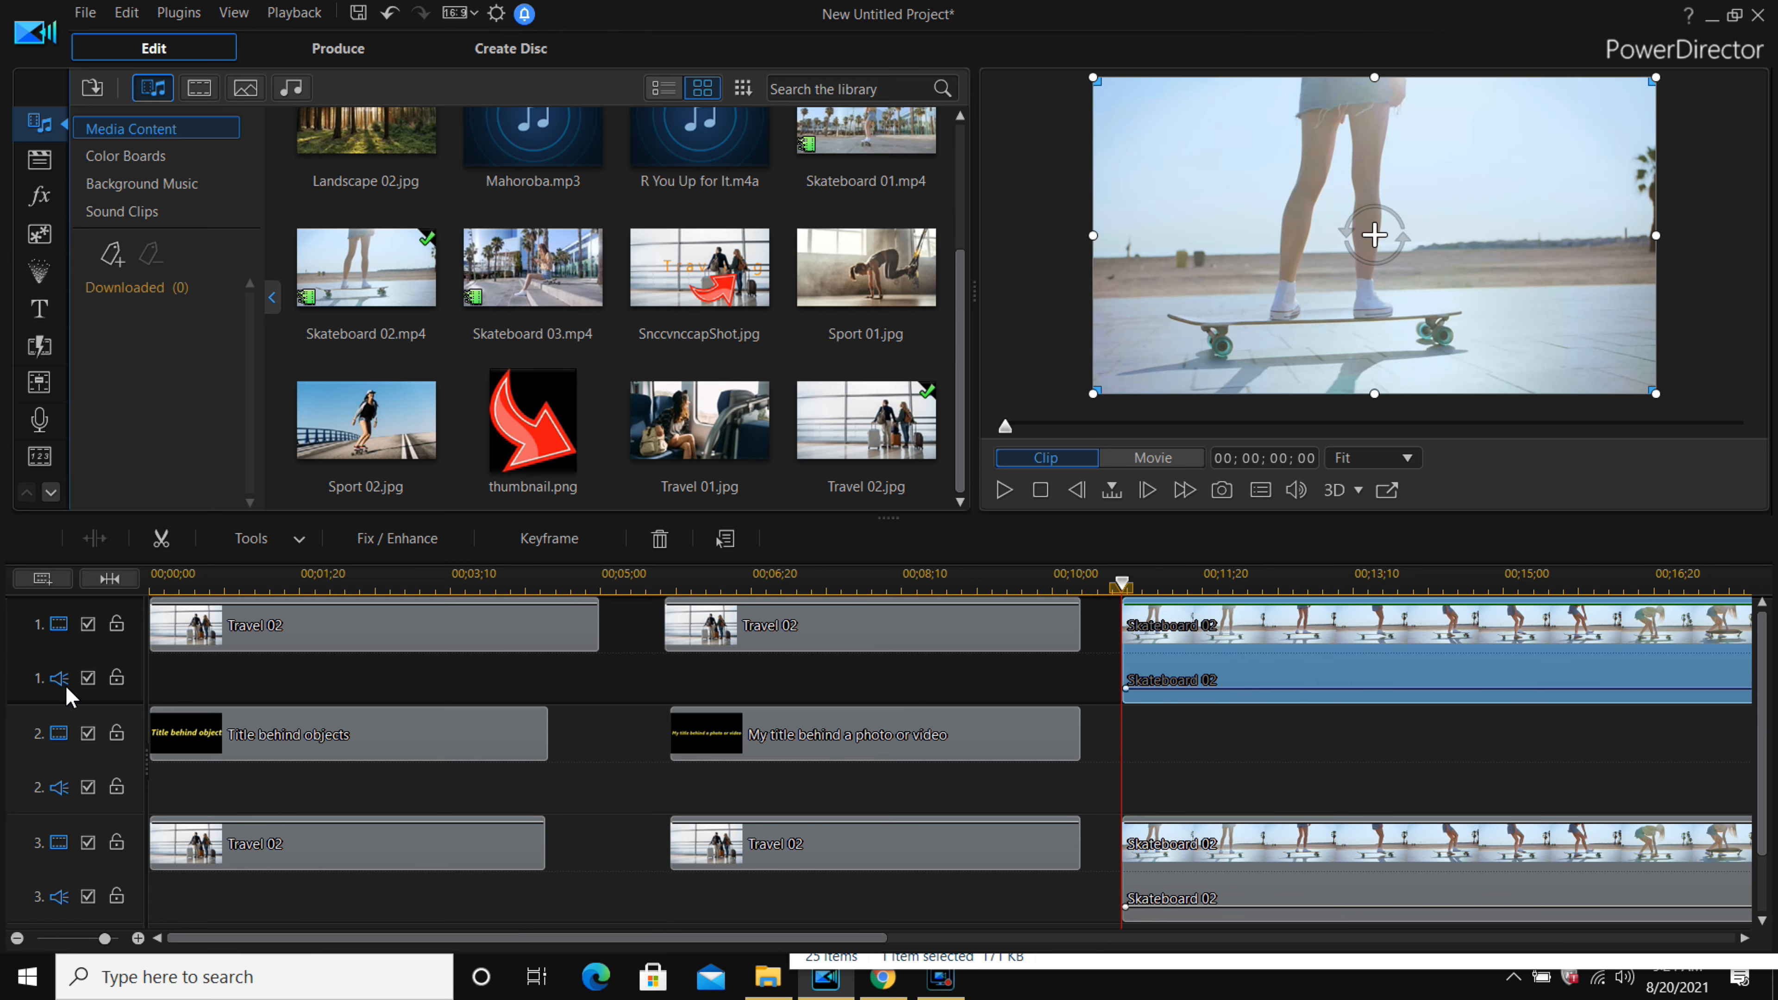
pyautogui.click(85, 679)
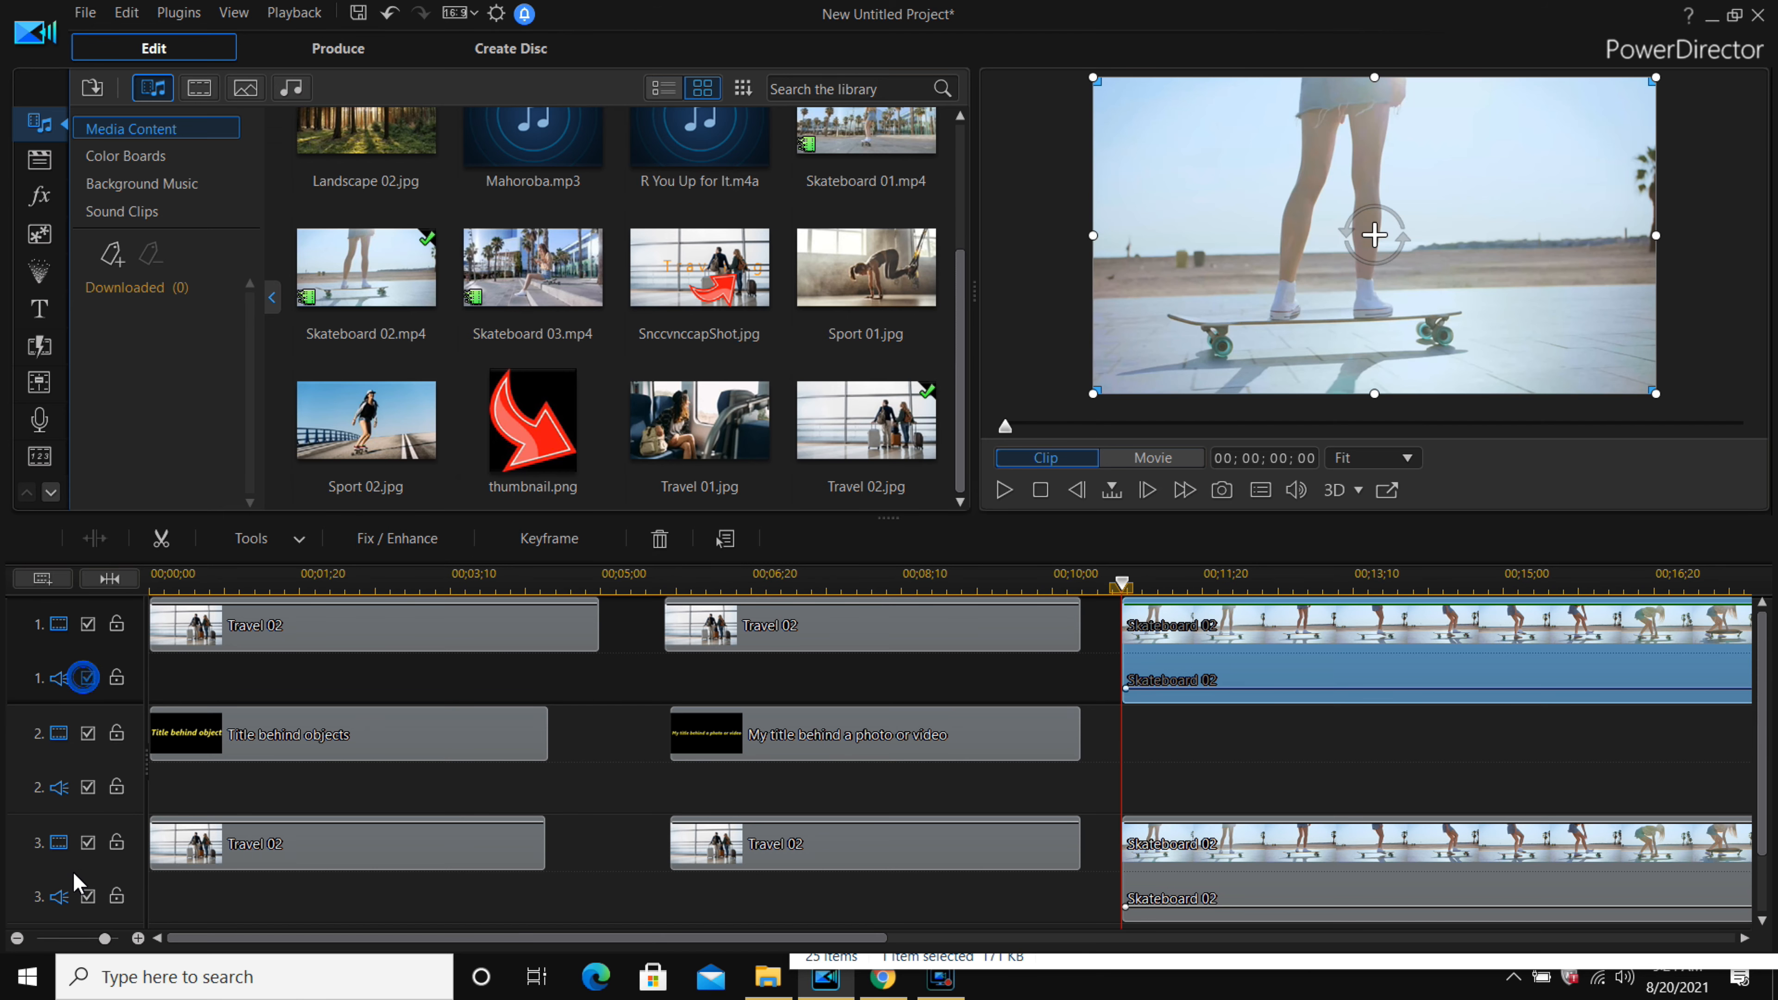
pyautogui.click(86, 897)
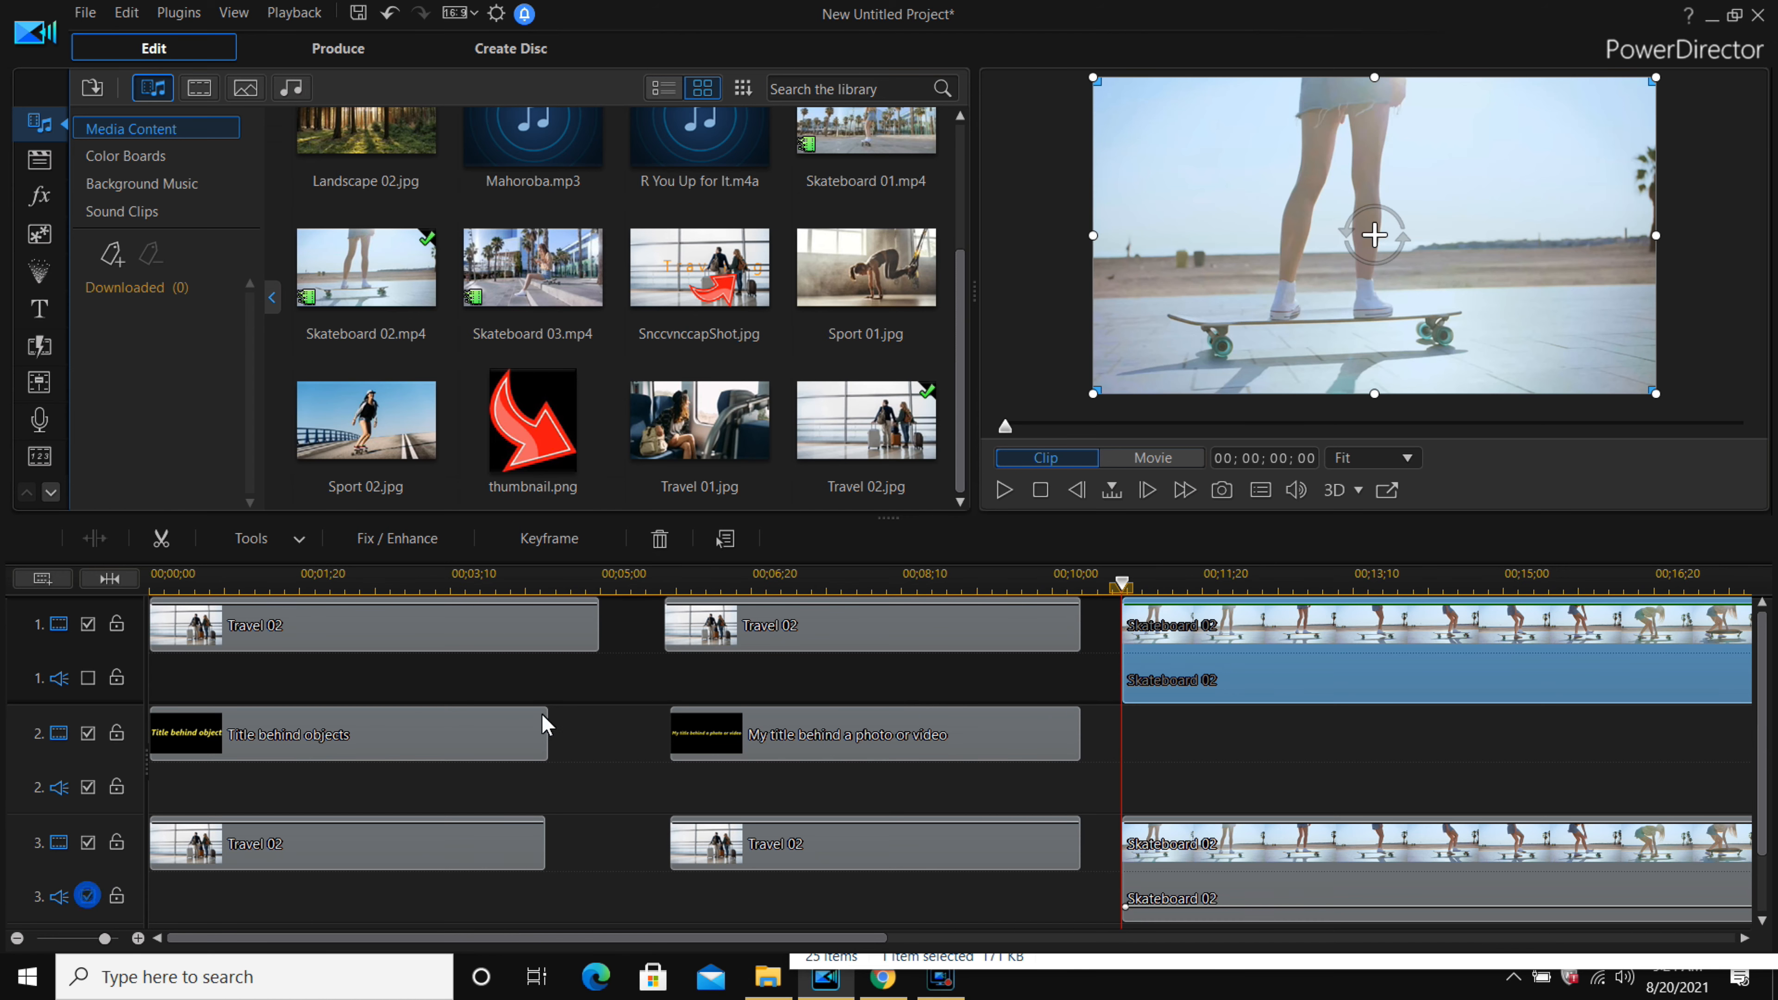
# Move the 'My title behind a photo or video' title clip on track 2 to start with the Skateboard 02 clips.
pyautogui.click(805, 729)
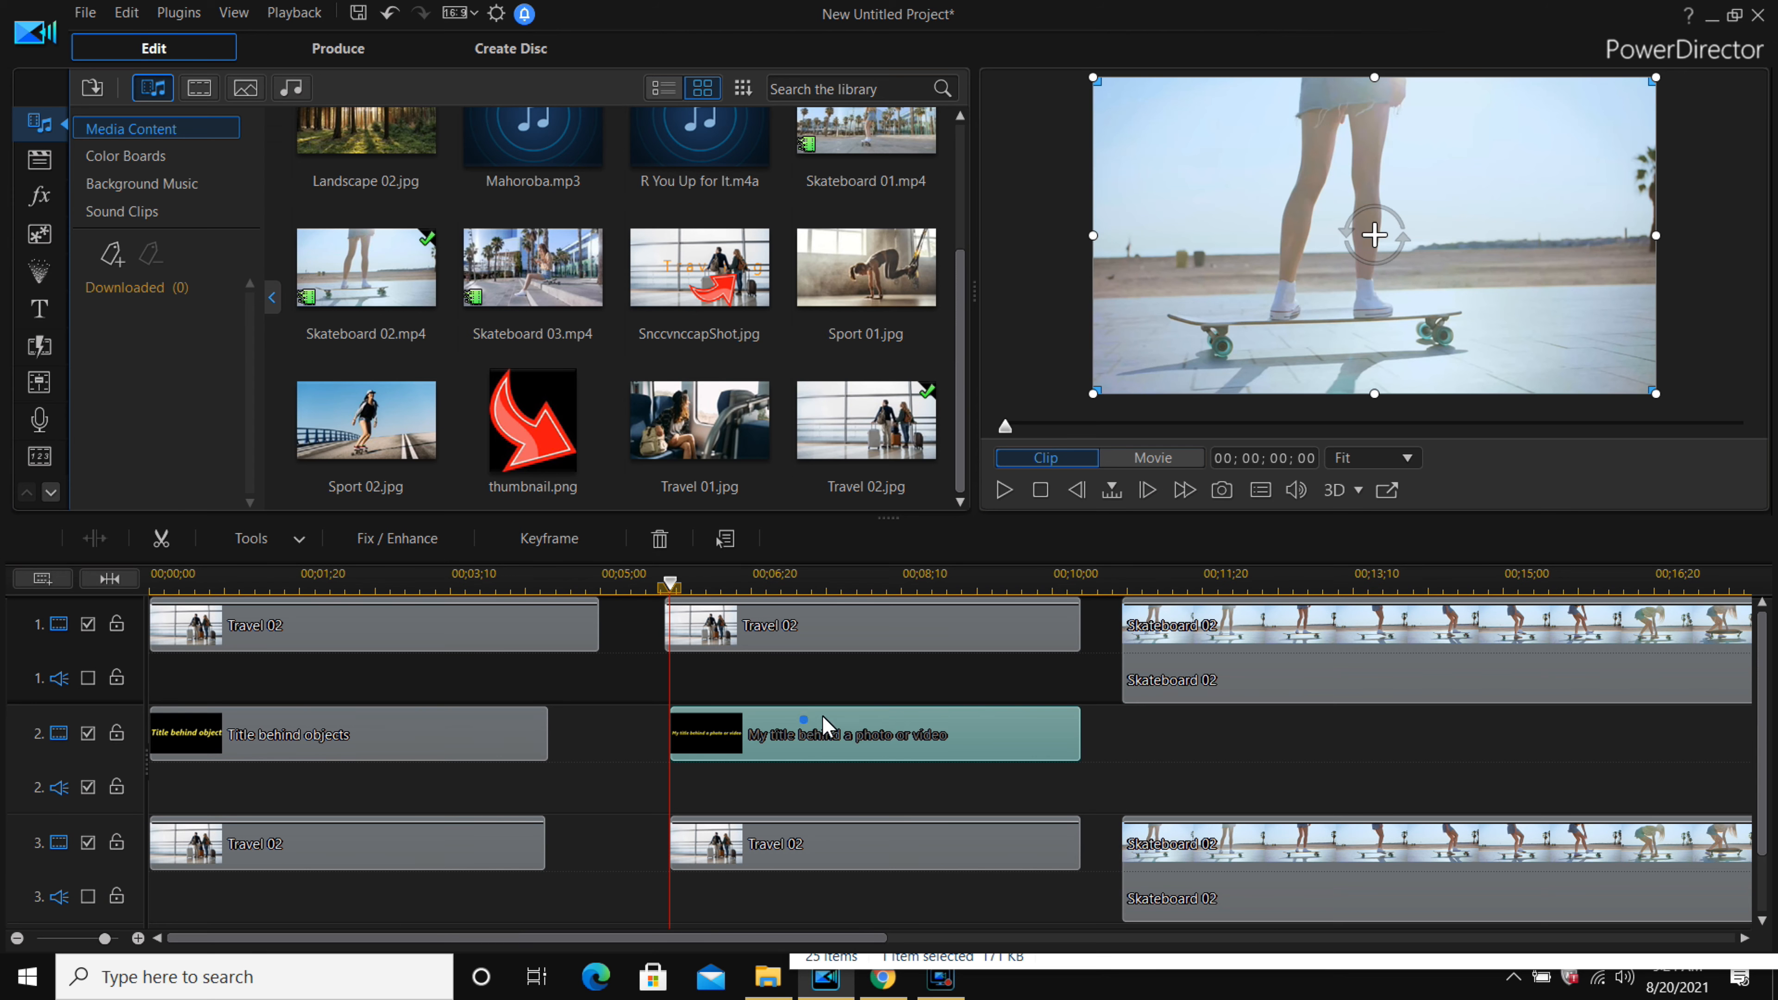
pyautogui.moveTo(1210, 730); pyautogui.dragTo(1224, 741)
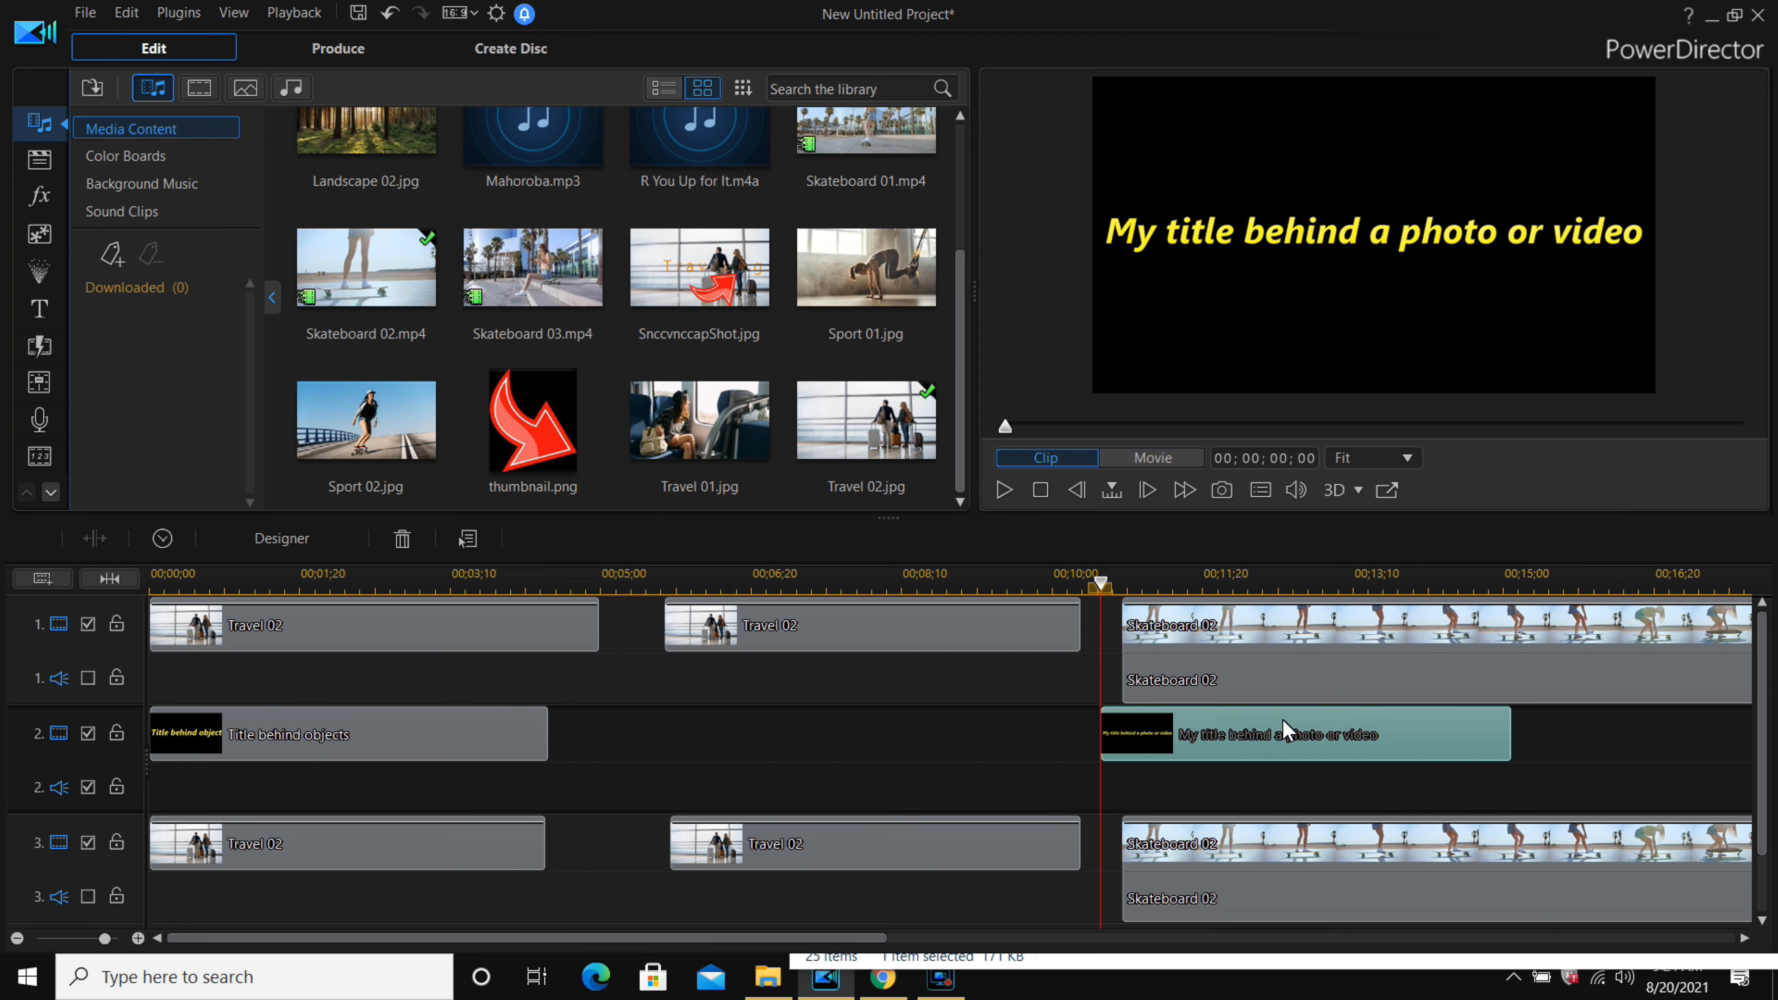
pyautogui.moveTo(1282, 722); pyautogui.dragTo(1274, 723)
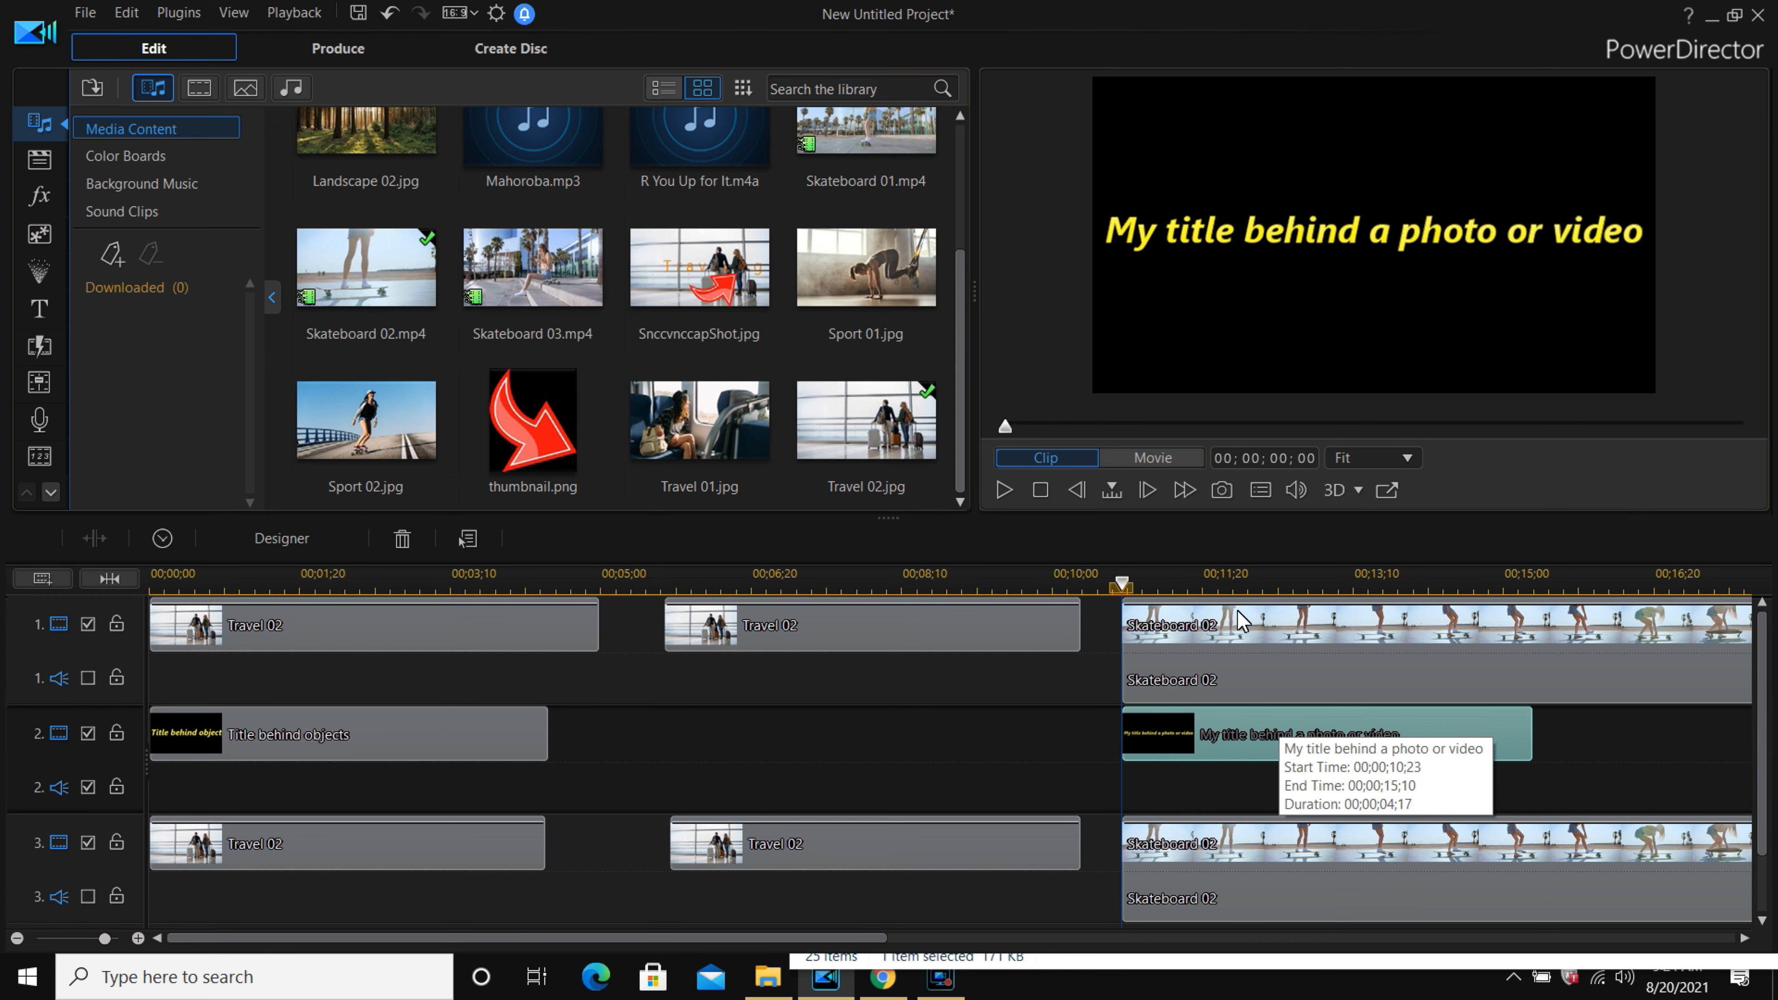
# Play the title-behind-skateboarder segment and view it in the detached preview window.
pyautogui.click(1004, 494)
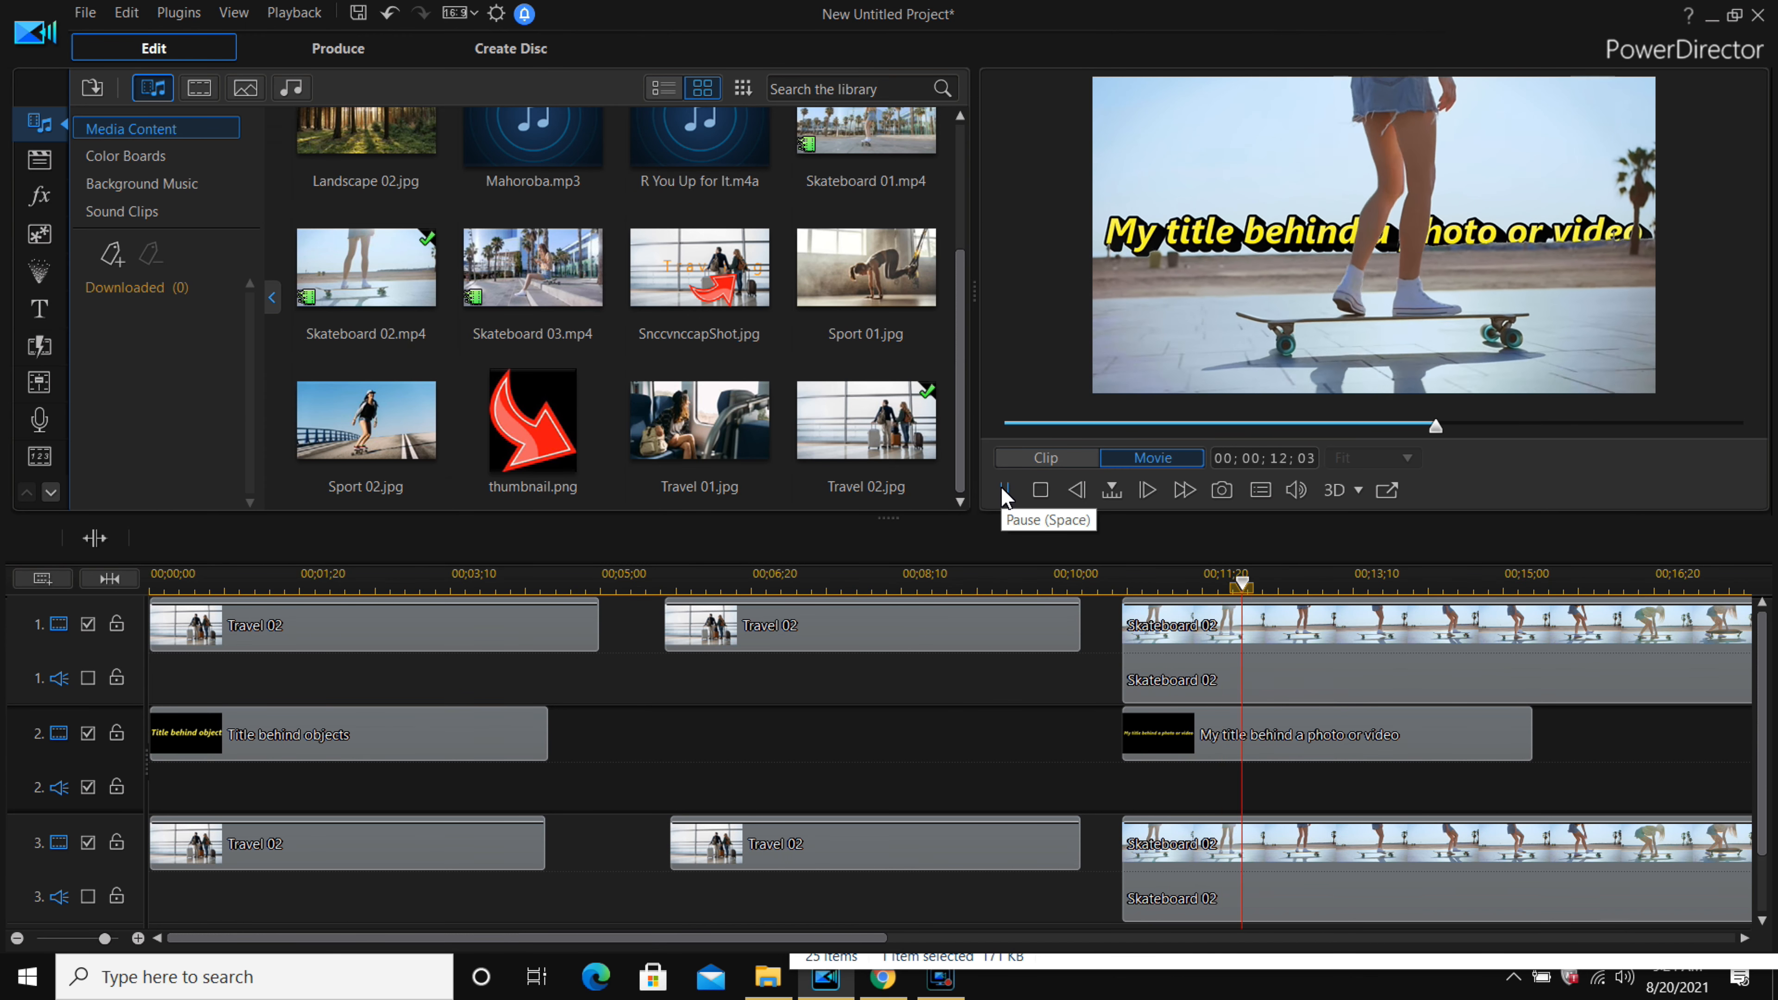
pyautogui.click(1004, 492)
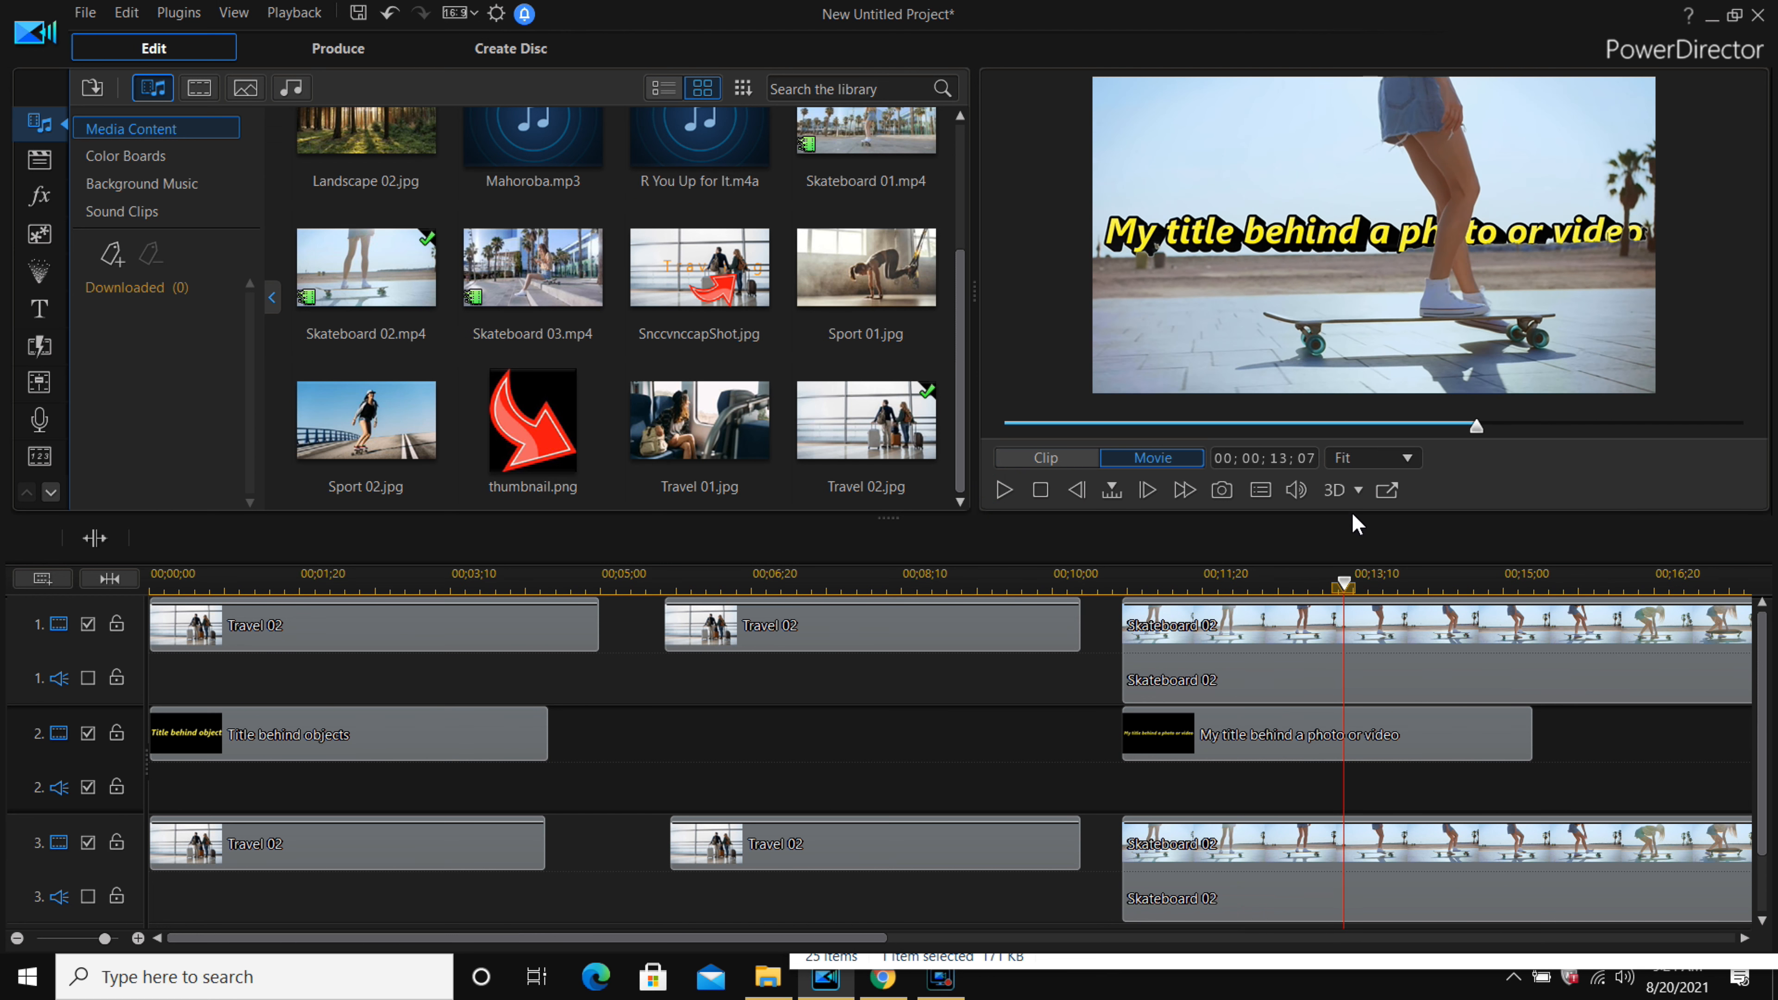
pyautogui.click(1393, 496)
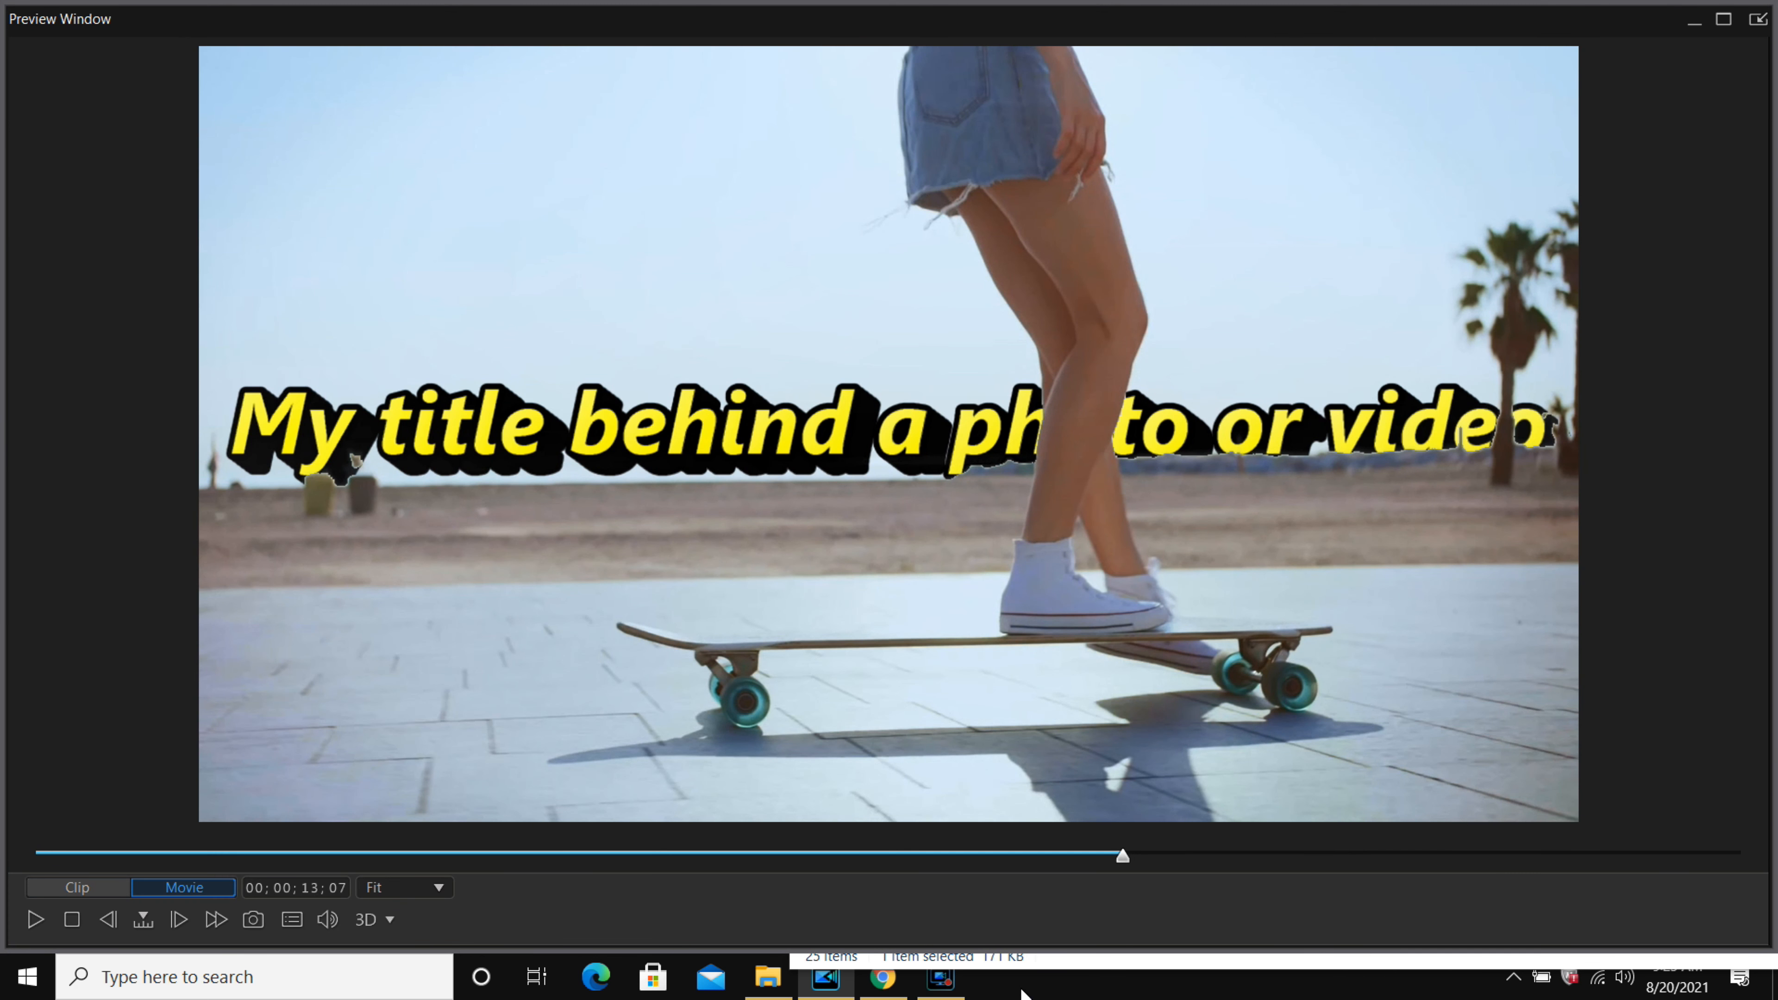